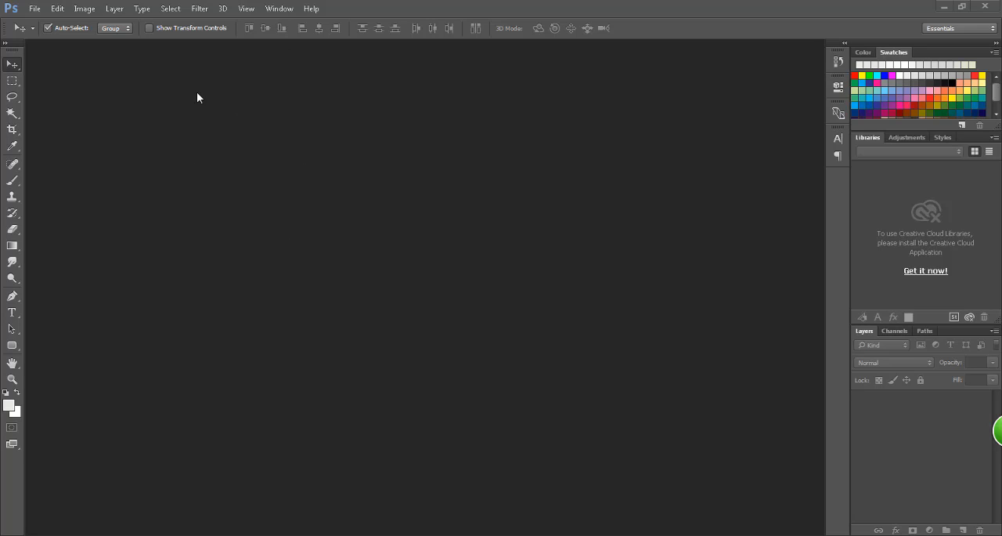
{"action": "left_click", "coordinate": [7, 535]}
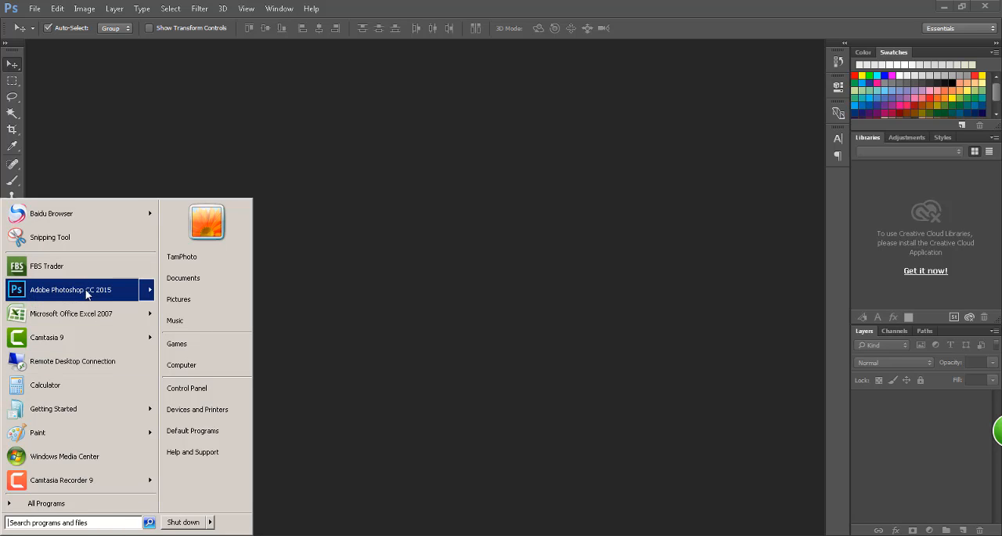
{"action": "mouse_move", "coordinate": [117, 289]}
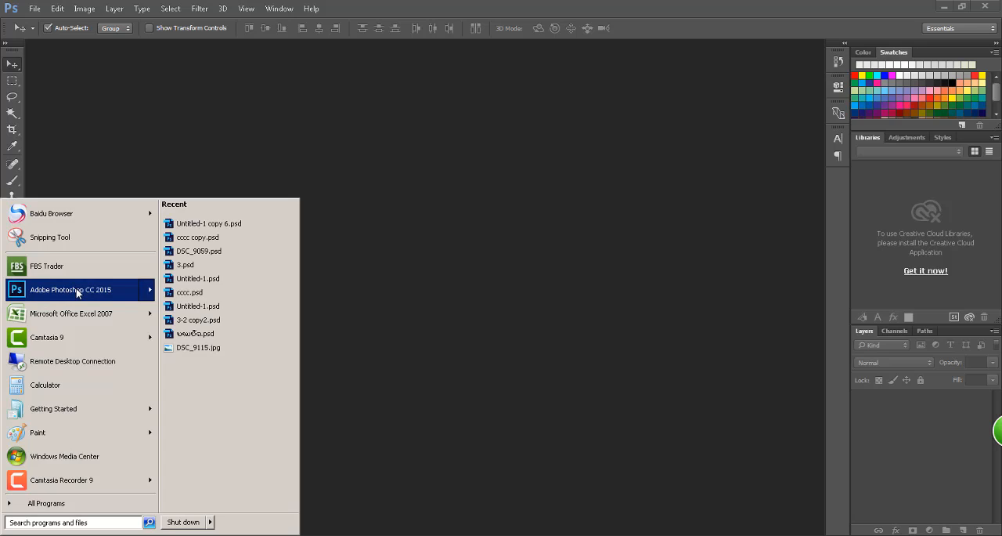
{"action": "left_click", "coordinate": [226, 117]}
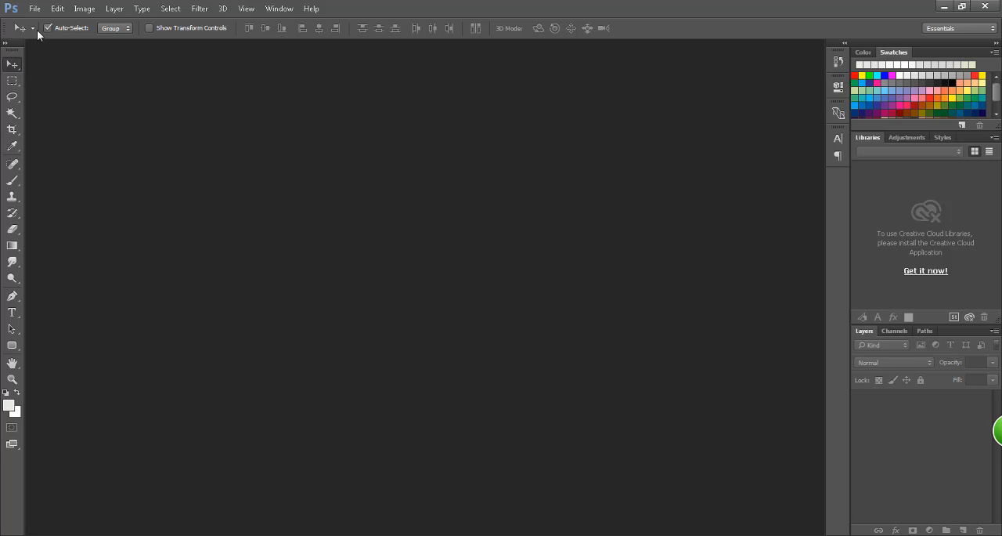
Step: Try the Lasso and Magic Wand tools, ending with the Rectangular Marquee tool active
{"action": "left_click", "coordinate": [11, 84]}
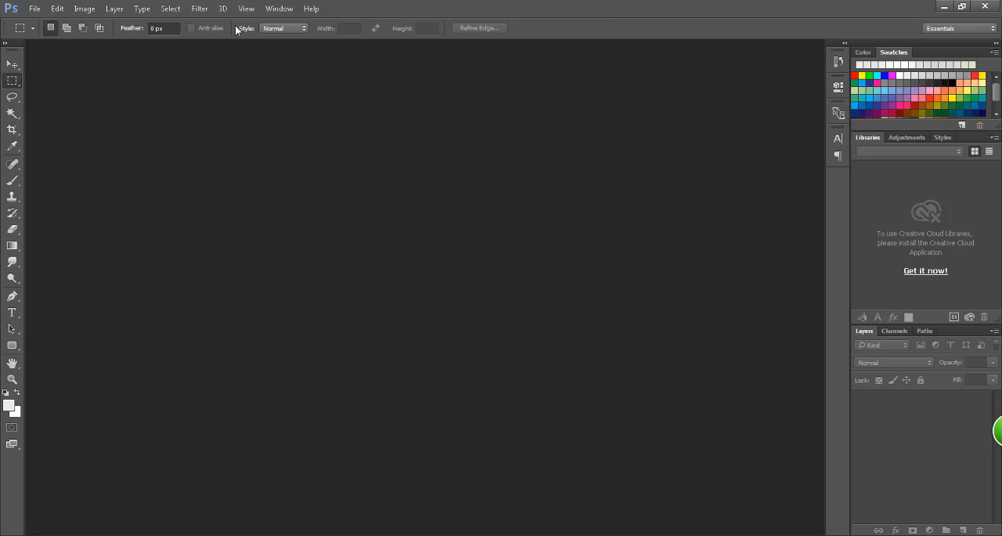
{"action": "left_click", "coordinate": [17, 97]}
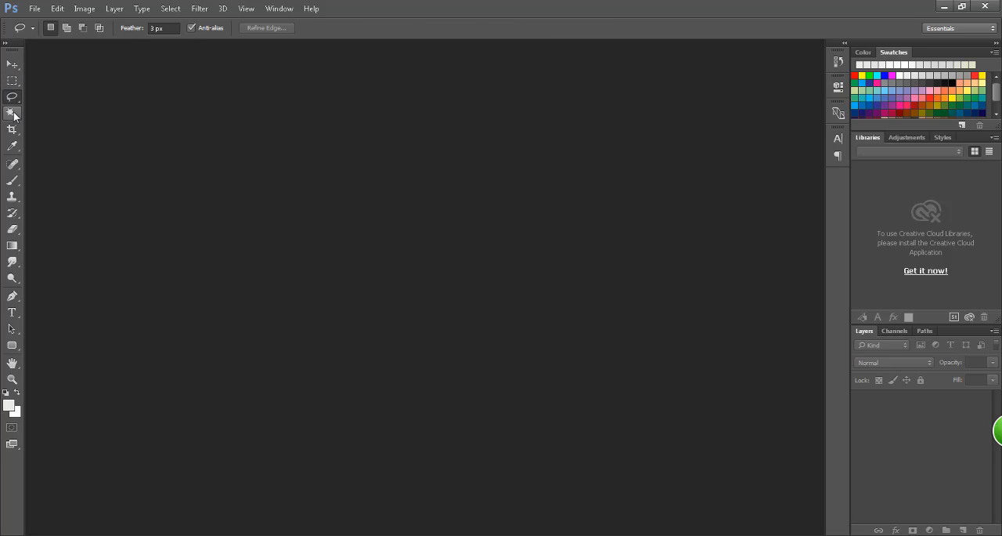
{"action": "left_click", "coordinate": [14, 116]}
{"action": "left_click", "coordinate": [12, 101]}
{"action": "left_click", "coordinate": [11, 81]}
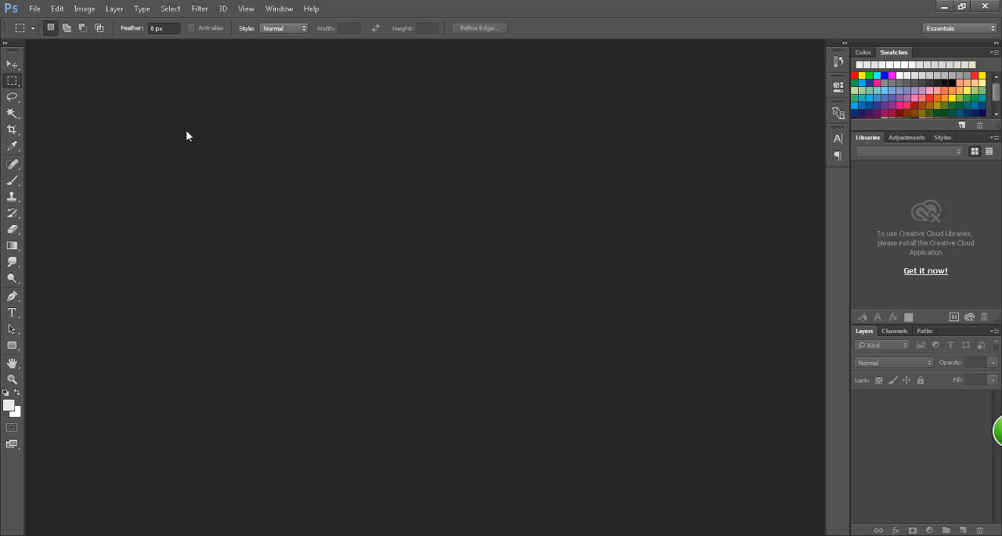
Step: Start a new document and name it "test 01"
{"action": "left_click", "coordinate": [34, 10]}
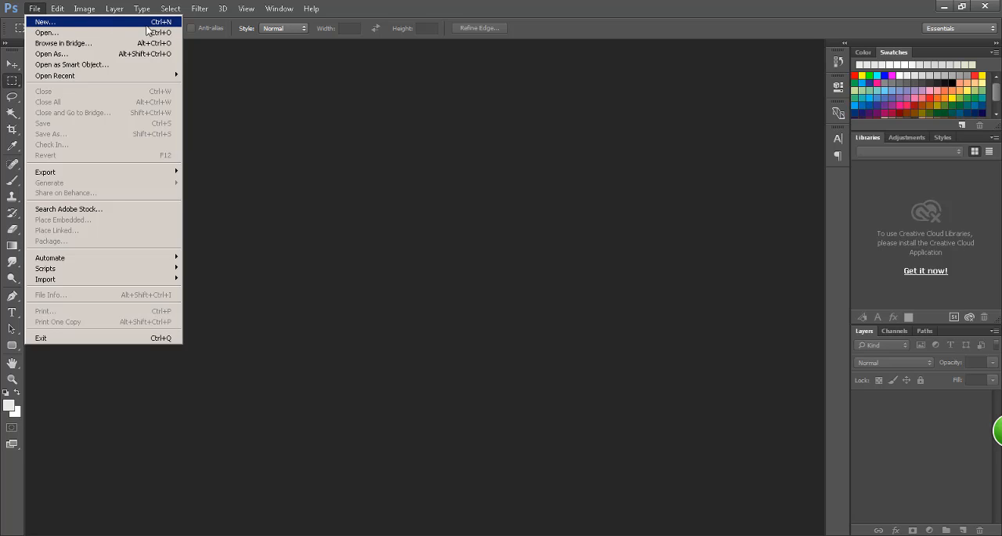
{"action": "left_click", "coordinate": [46, 22]}
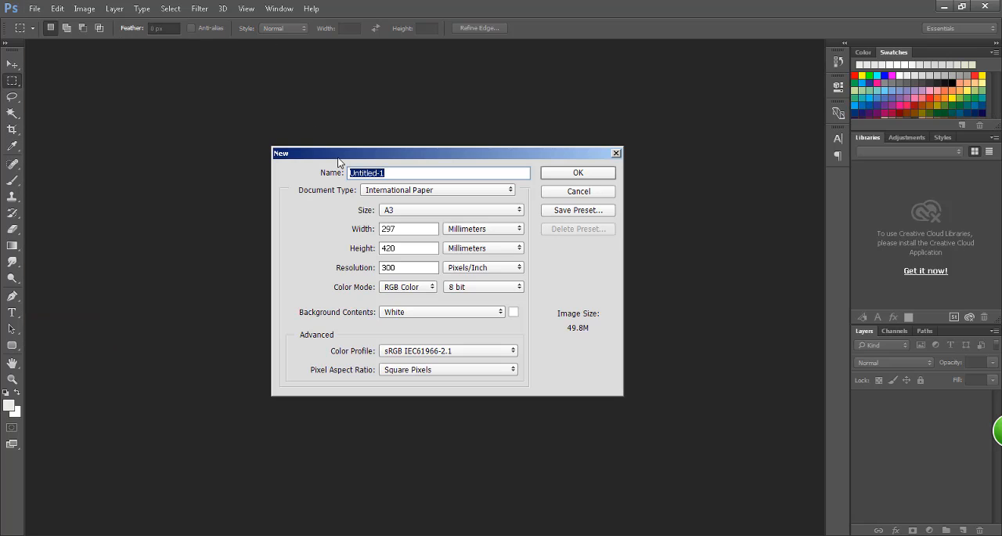
{"action": "left_click_drag", "start_coordinate": [334, 153], "coordinate": [358, 98]}
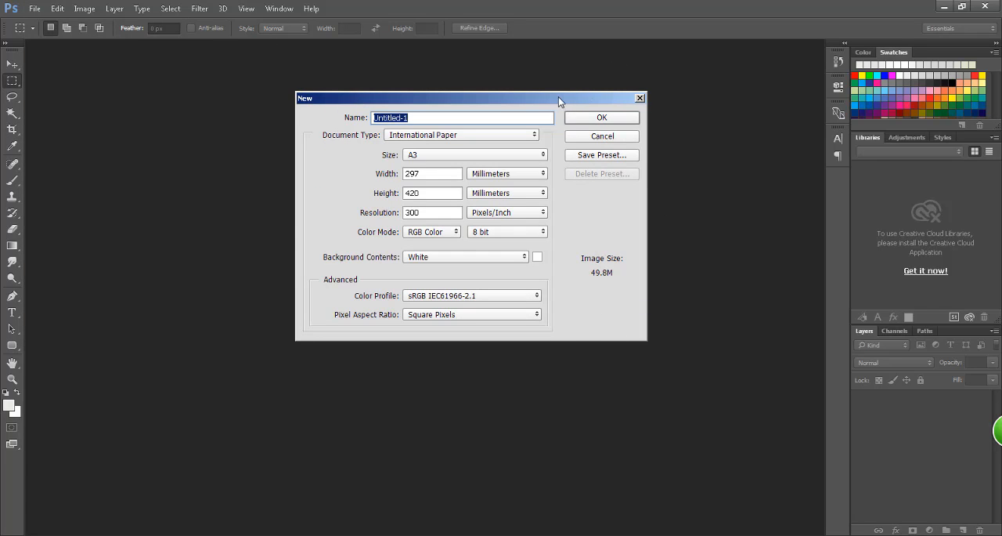
{"action": "left_click_drag", "start_coordinate": [558, 96], "coordinate": [531, 168]}
{"action": "left_click_drag", "start_coordinate": [430, 168], "coordinate": [421, 145]}
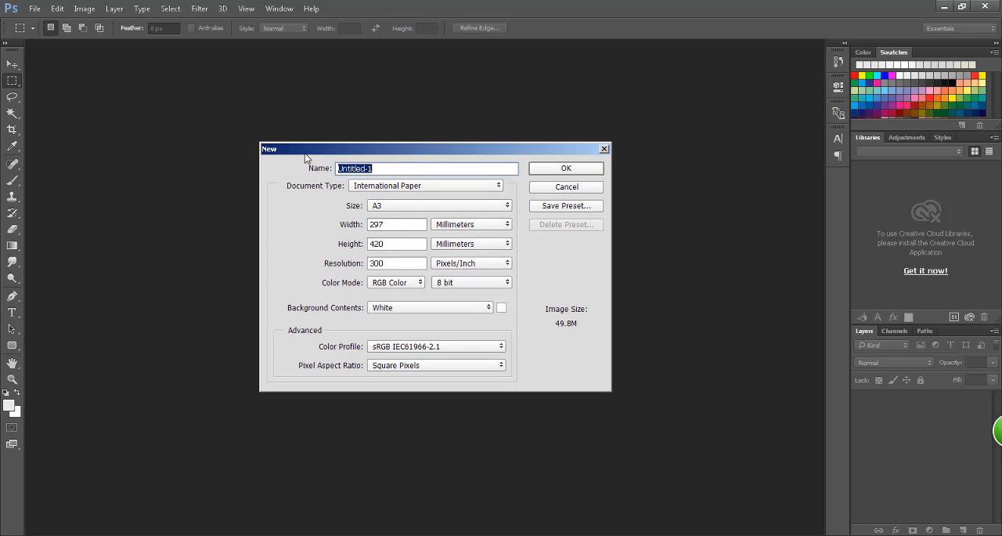
{"action": "left_click_drag", "start_coordinate": [305, 157], "coordinate": [311, 153]}
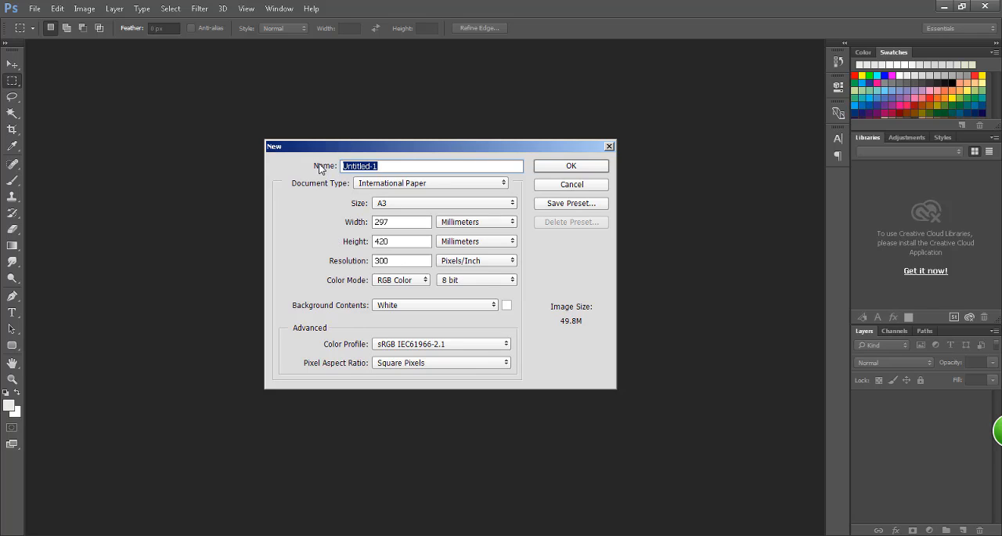
{"action": "left_click_drag", "start_coordinate": [393, 166], "coordinate": [323, 167]}
{"action": "left_click_drag", "start_coordinate": [401, 146], "coordinate": [413, 146]}
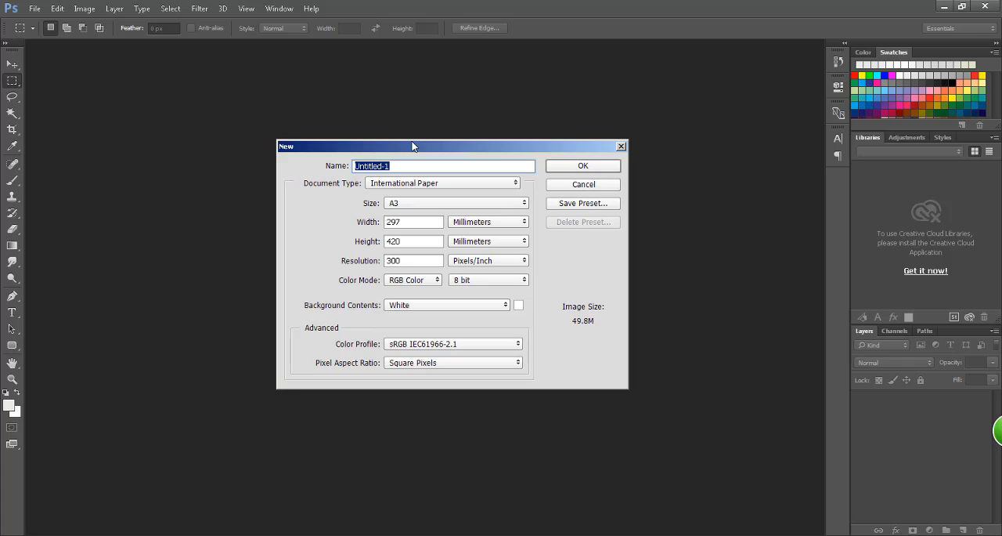
{"action": "type", "text": "test 01"}
{"action": "left_click_drag", "start_coordinate": [397, 146], "coordinate": [421, 137]}
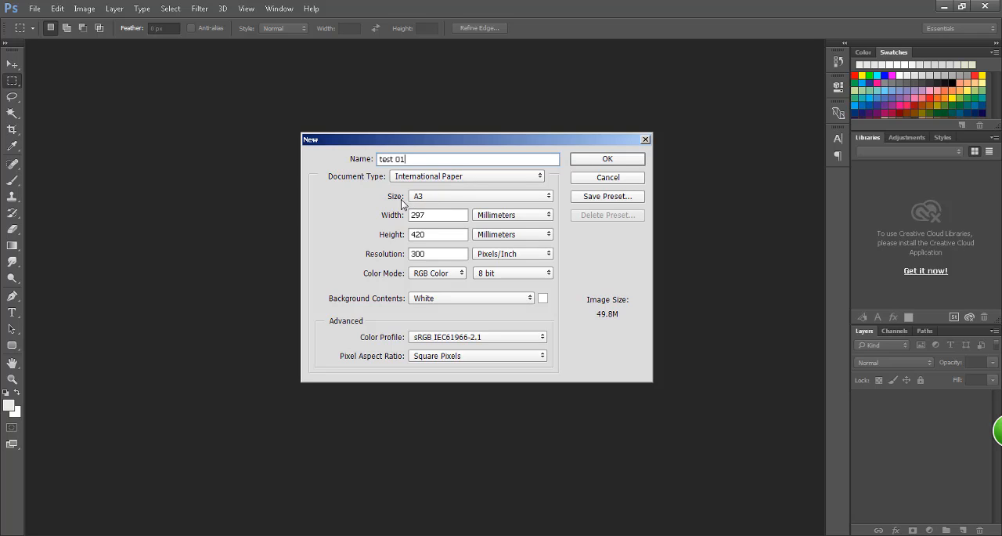
Step: Try the A4 paper size for the new document and settle on A6 under International Paper
{"action": "left_click", "coordinate": [445, 196]}
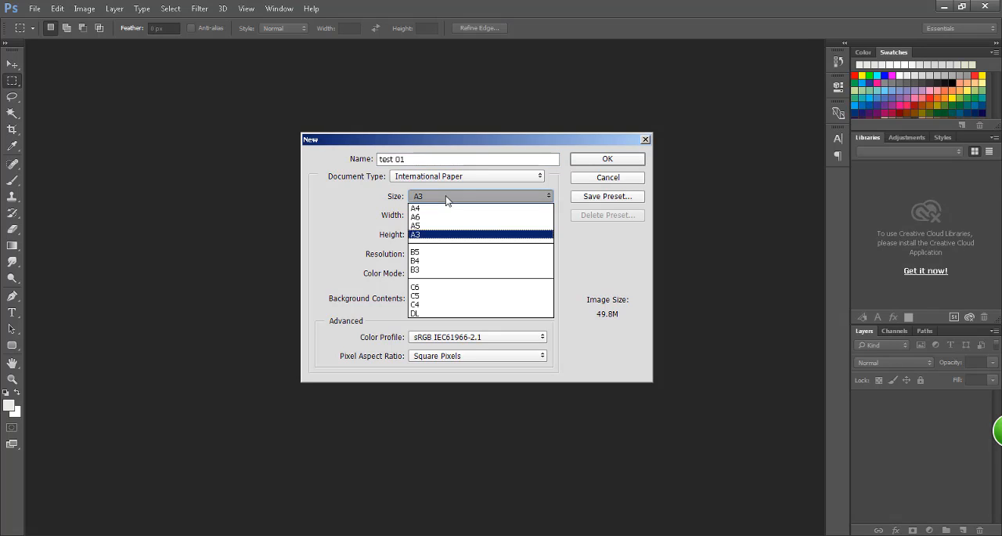
{"action": "left_click", "coordinate": [426, 196]}
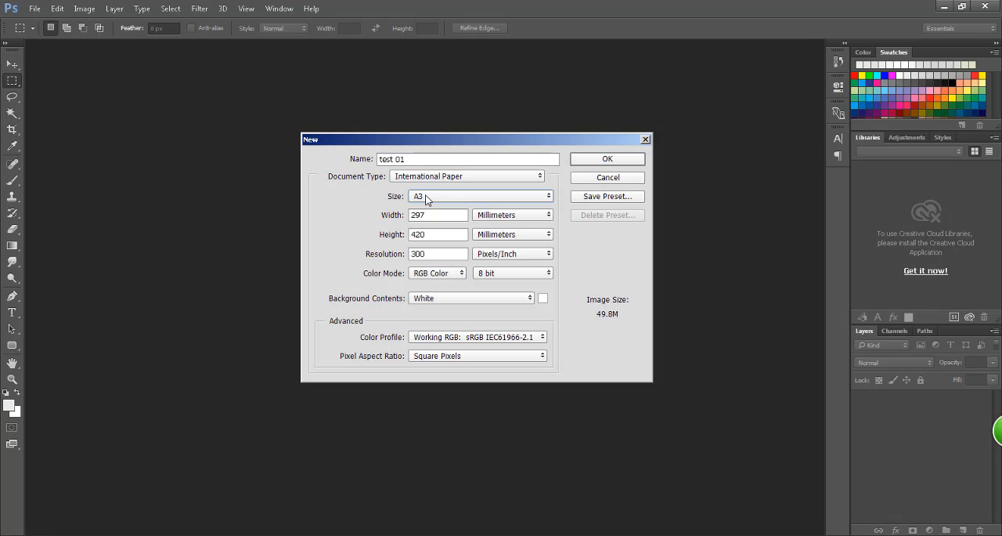
{"action": "left_click", "coordinate": [425, 197]}
{"action": "left_click", "coordinate": [423, 208]}
{"action": "left_click", "coordinate": [425, 197]}
{"action": "left_click", "coordinate": [421, 216]}
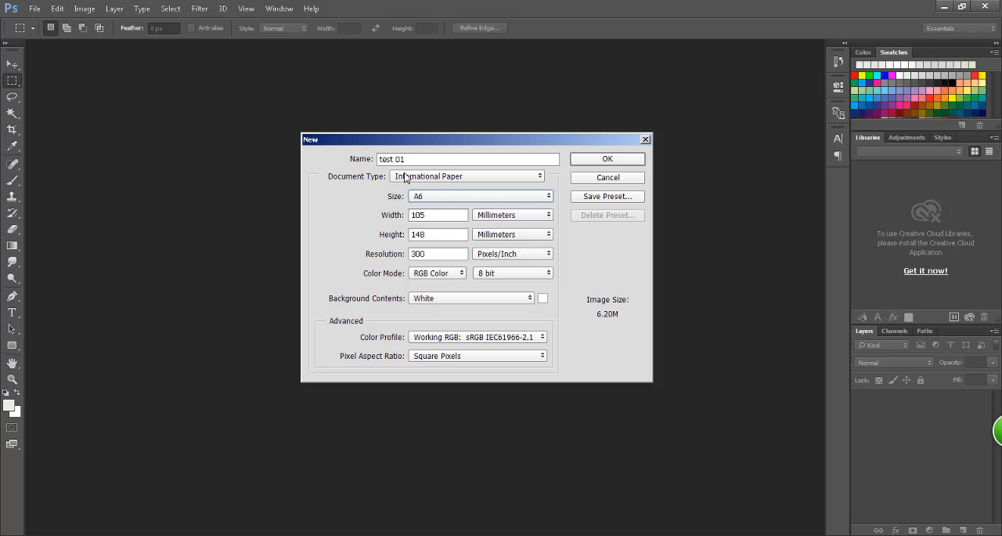
{"action": "double_click", "coordinate": [428, 218]}
{"action": "double_click", "coordinate": [423, 234]}
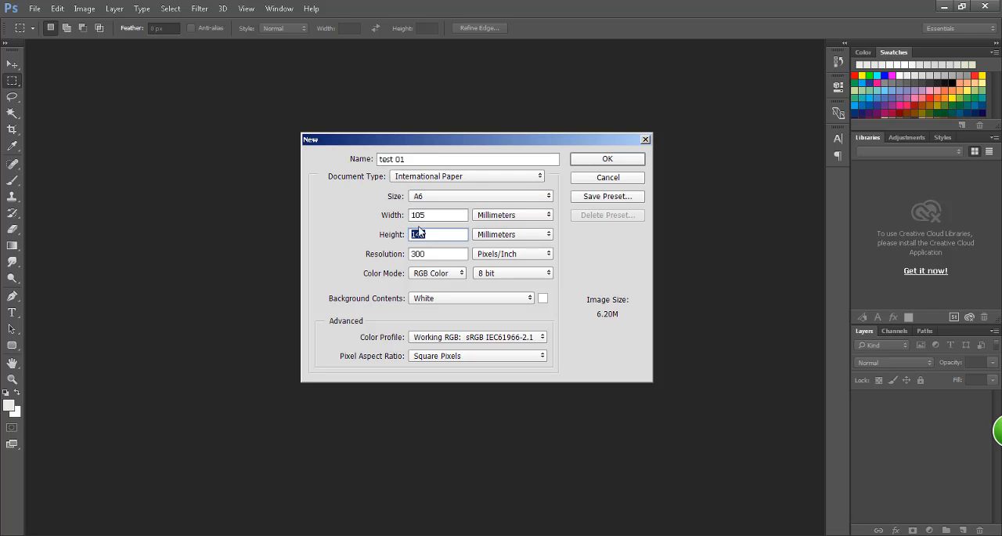
{"action": "left_click", "coordinate": [425, 179]}
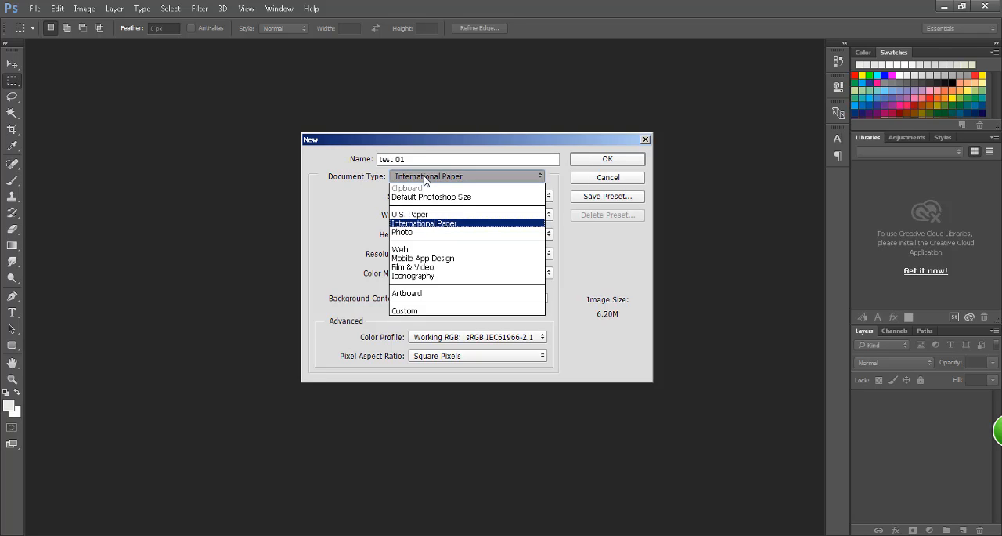
{"action": "left_click", "coordinate": [424, 179]}
Step: Switch the width and height units of the A6 document to pixels
{"action": "double_click", "coordinate": [448, 216]}
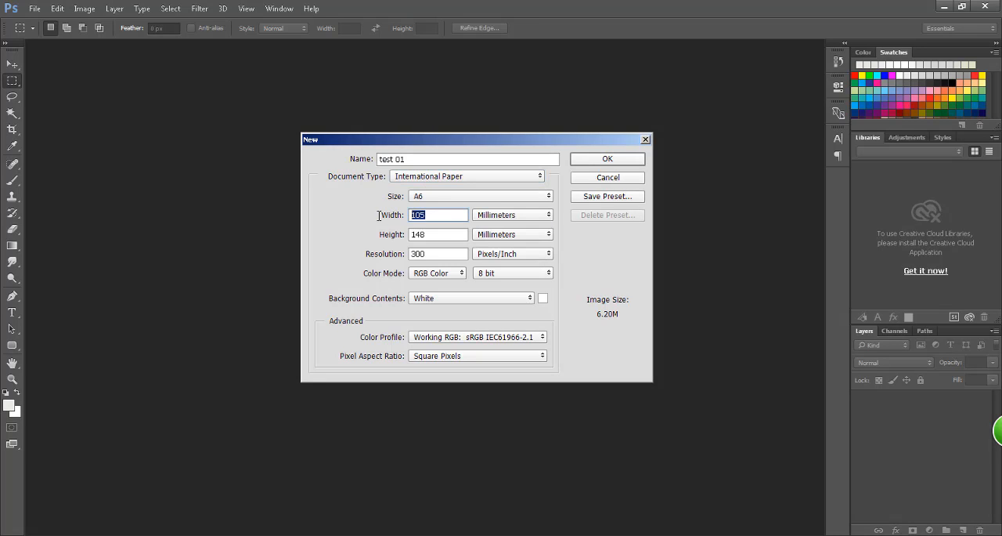
{"action": "left_click", "coordinate": [441, 215]}
{"action": "left_click_drag", "start_coordinate": [432, 213], "coordinate": [398, 214]}
{"action": "left_click", "coordinate": [455, 214]}
{"action": "left_click", "coordinate": [508, 217]}
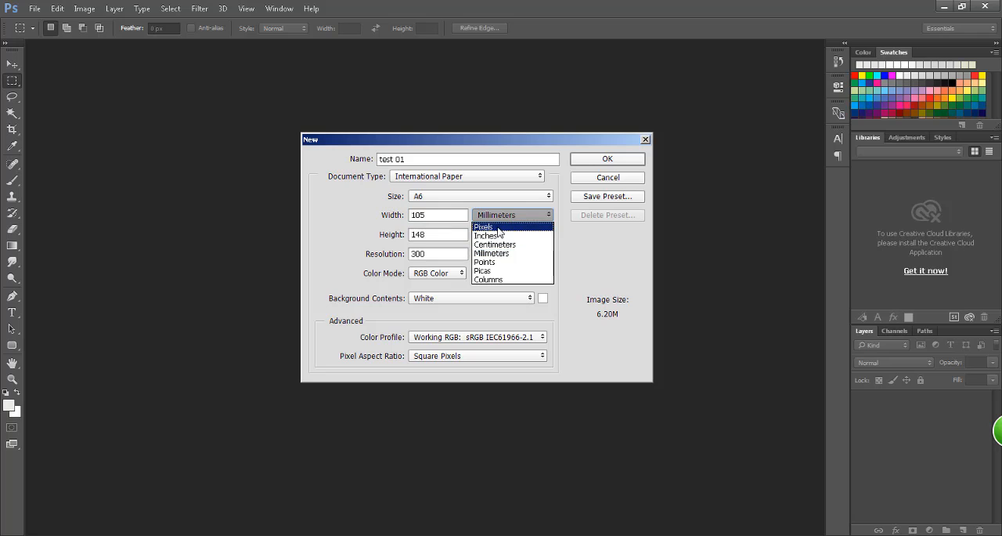
{"action": "left_click", "coordinate": [498, 228]}
{"action": "left_click", "coordinate": [497, 234]}
{"action": "left_click", "coordinate": [500, 240]}
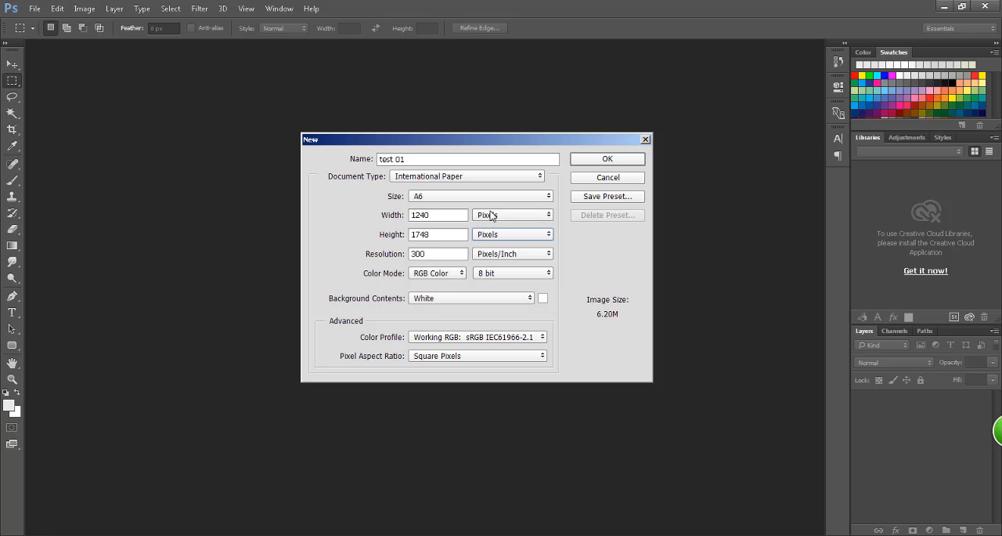
{"action": "left_click", "coordinate": [491, 215]}
{"action": "left_click", "coordinate": [493, 226]}
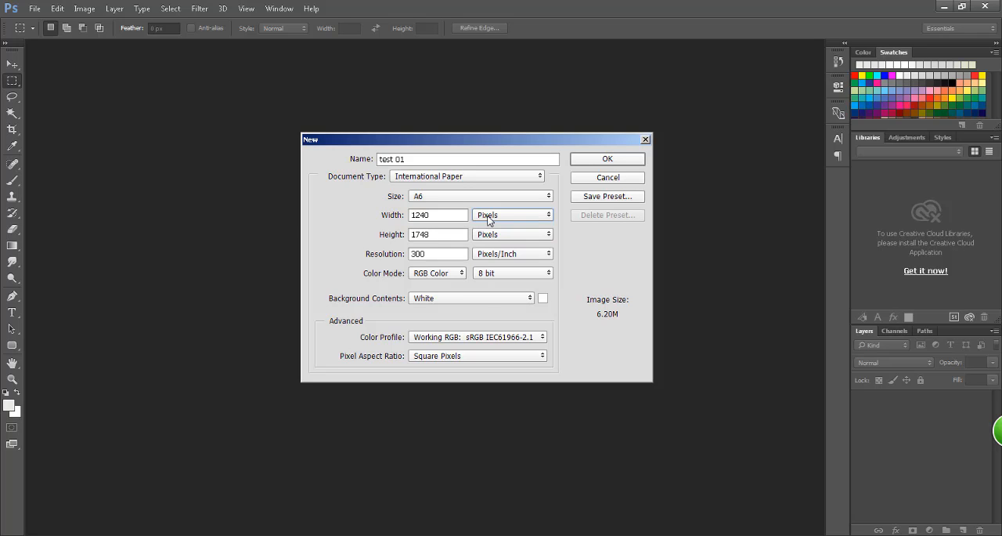
{"action": "left_click_drag", "start_coordinate": [443, 216], "coordinate": [323, 227]}
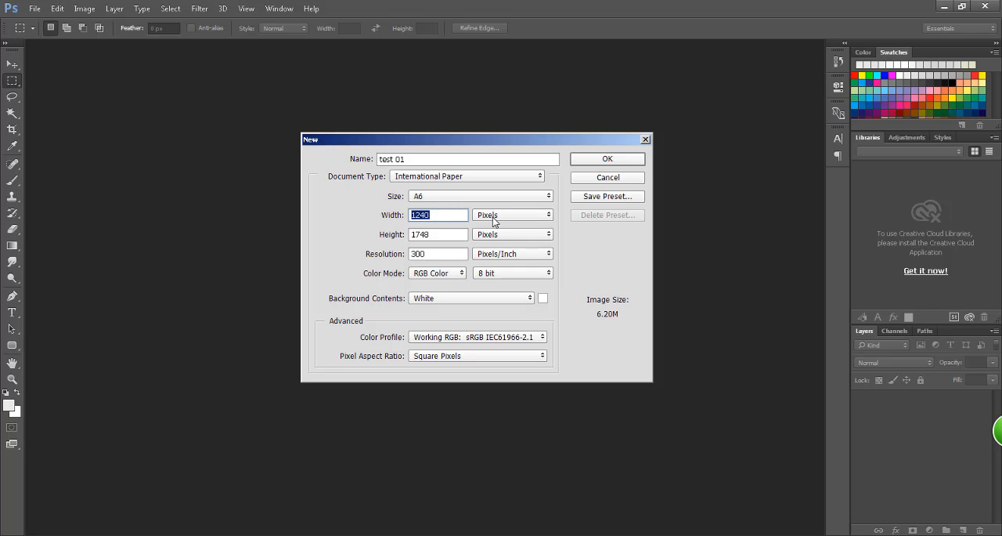
{"action": "left_click_drag", "start_coordinate": [451, 218], "coordinate": [347, 215]}
Step: Set the document type to Photo with the Landscape, 2 x 3 size
{"action": "left_click", "coordinate": [416, 179]}
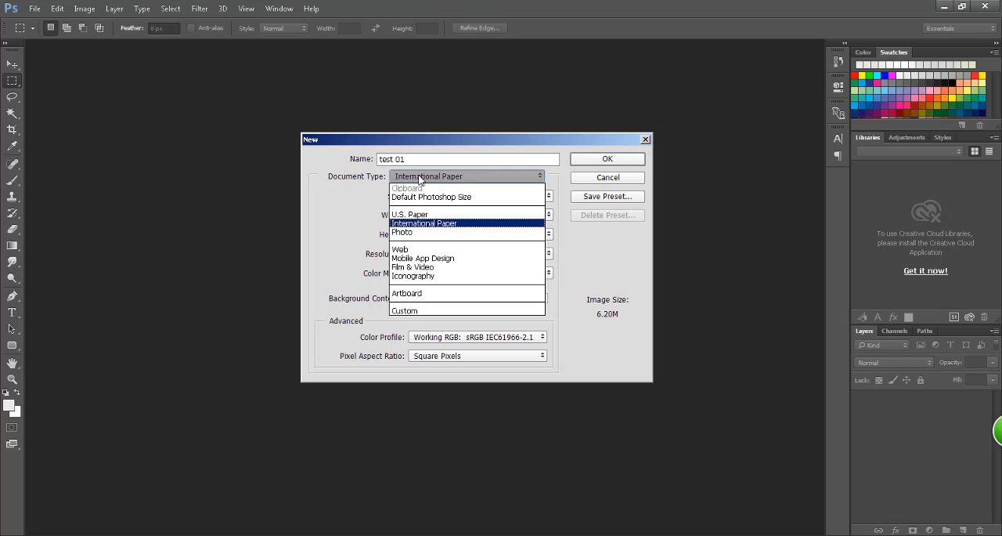
{"action": "left_click", "coordinate": [417, 235]}
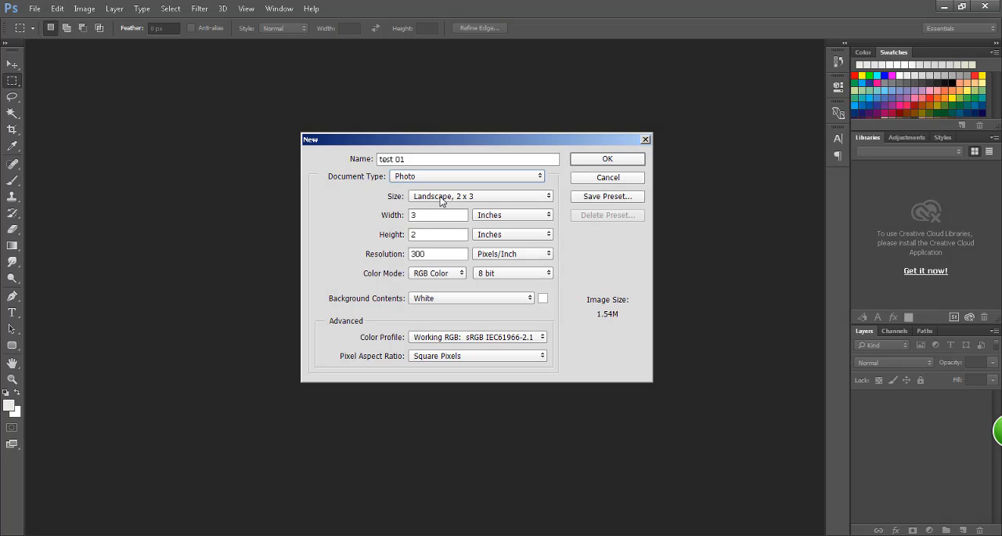
{"action": "left_click", "coordinate": [441, 199]}
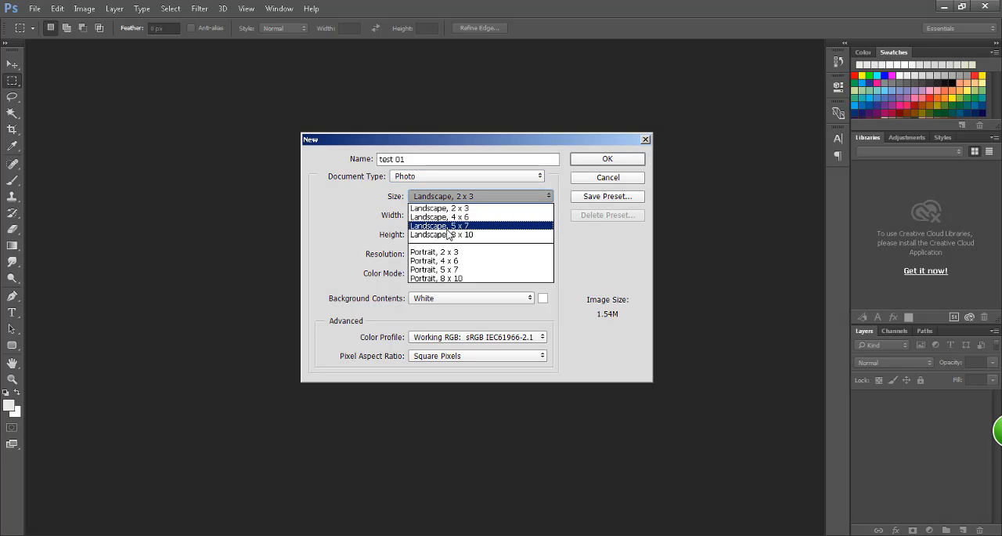
{"action": "left_click", "coordinate": [444, 208]}
{"action": "left_click", "coordinate": [424, 191]}
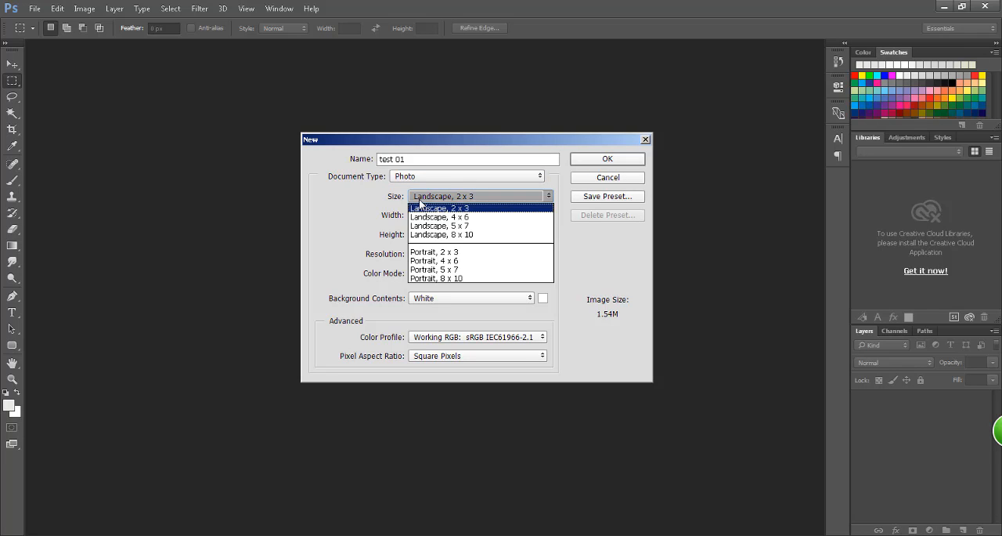
{"action": "left_click", "coordinate": [405, 177]}
Step: Set the document type to Web with the artboard size Web Most Common (1366, 768)
{"action": "left_click", "coordinate": [405, 177]}
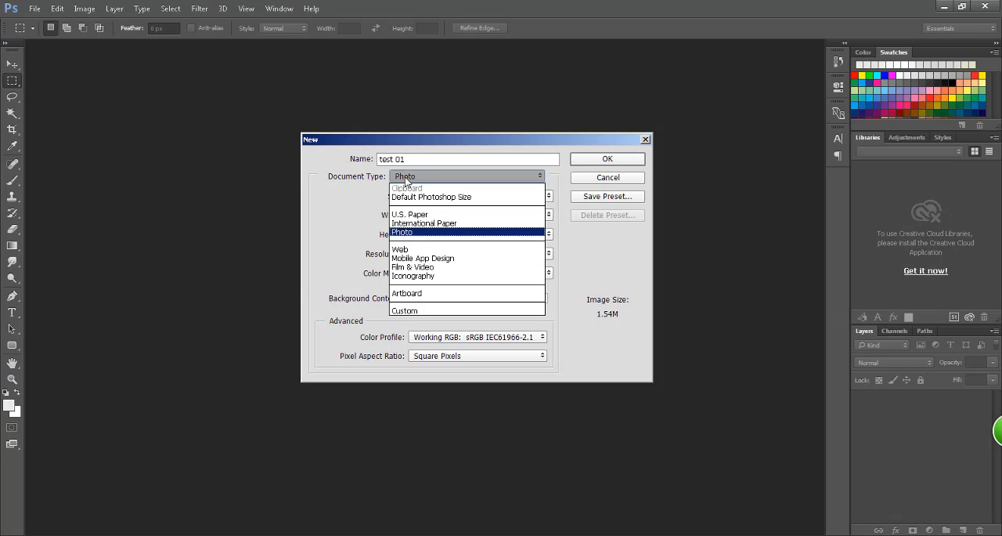
{"action": "left_click", "coordinate": [408, 250]}
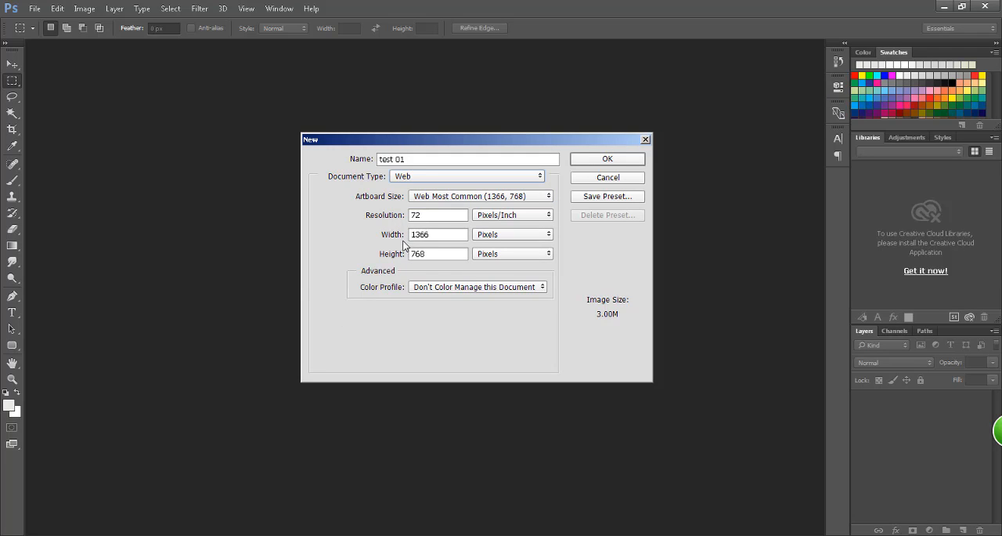
{"action": "left_click", "coordinate": [440, 197]}
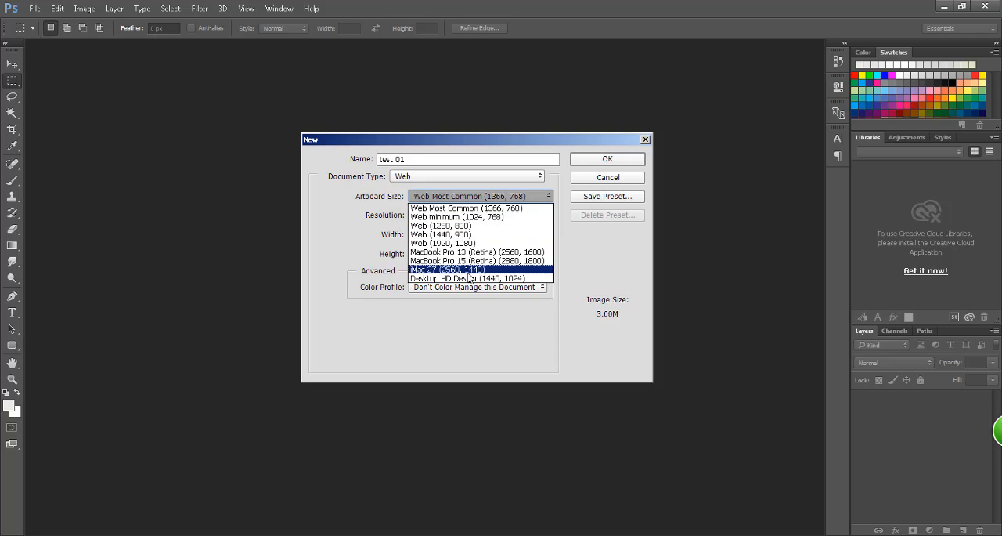
{"action": "left_click", "coordinate": [481, 206]}
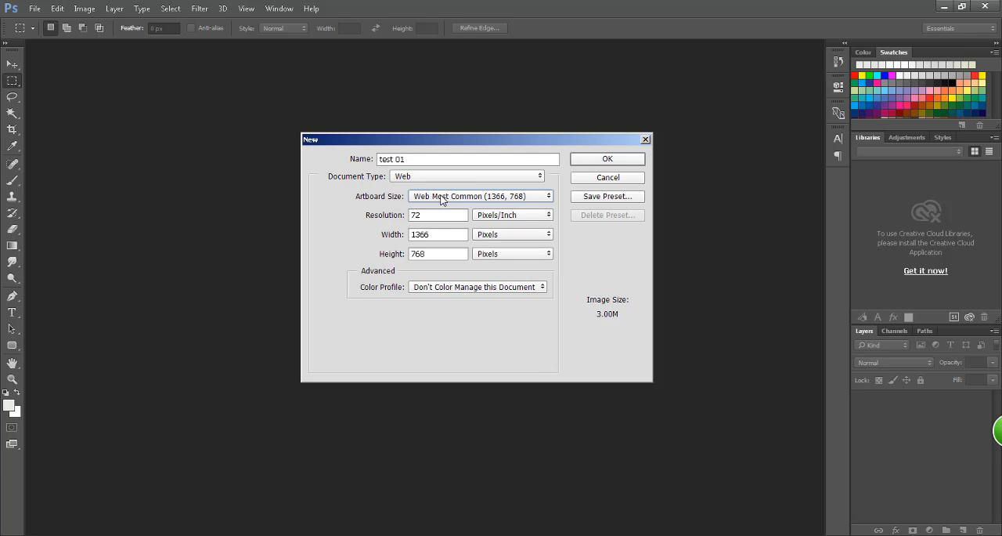
Step: Set the document type to Custom and switch the width and height units to pixels
{"action": "left_click", "coordinate": [407, 177]}
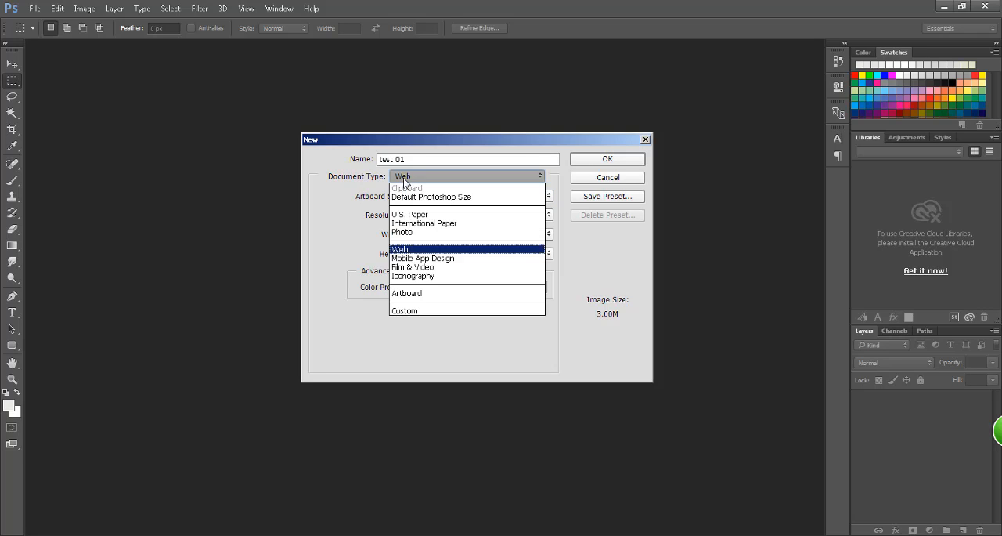
{"action": "left_click", "coordinate": [408, 311]}
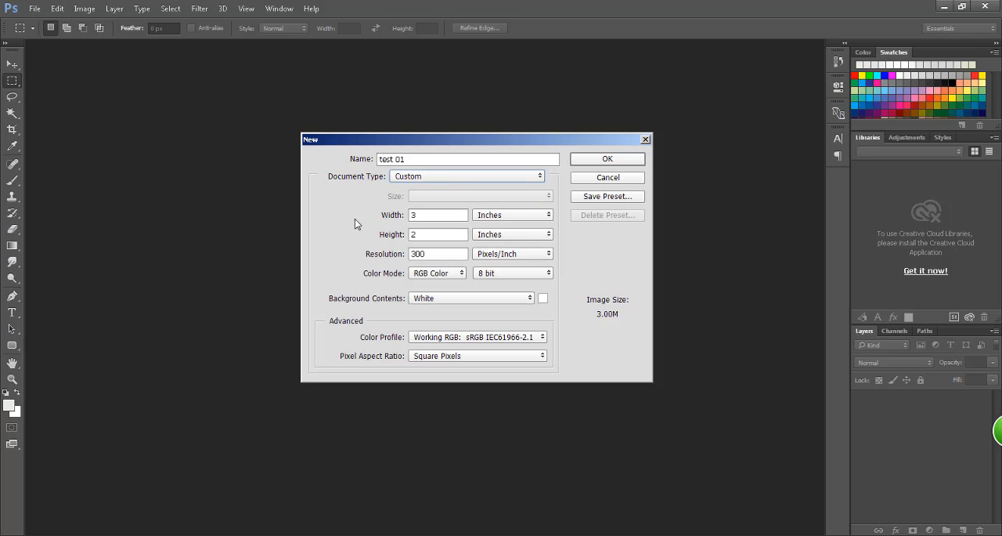
{"action": "left_click", "coordinate": [495, 216]}
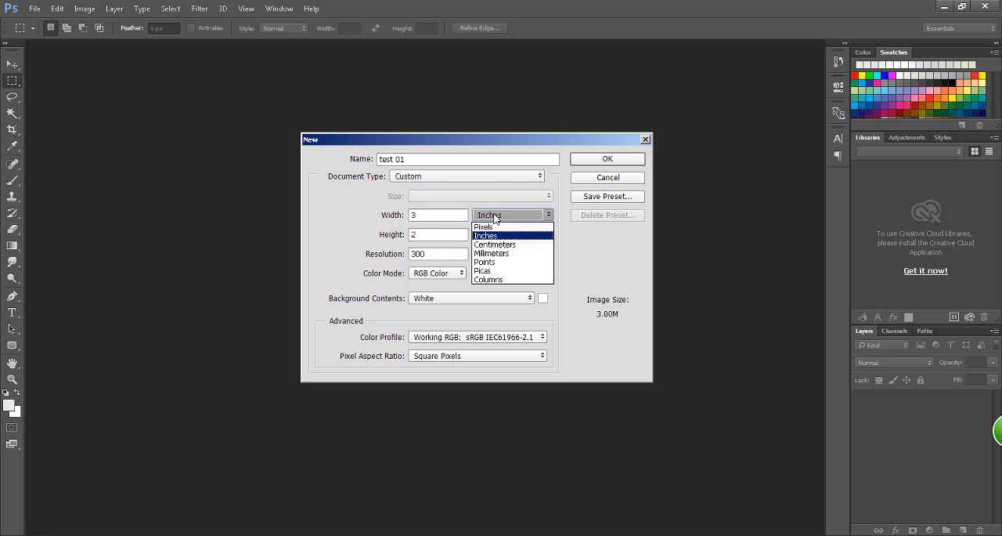
{"action": "left_click", "coordinate": [497, 227]}
Step: Examine the width and height values of the custom document in pixels
{"action": "double_click", "coordinate": [442, 213]}
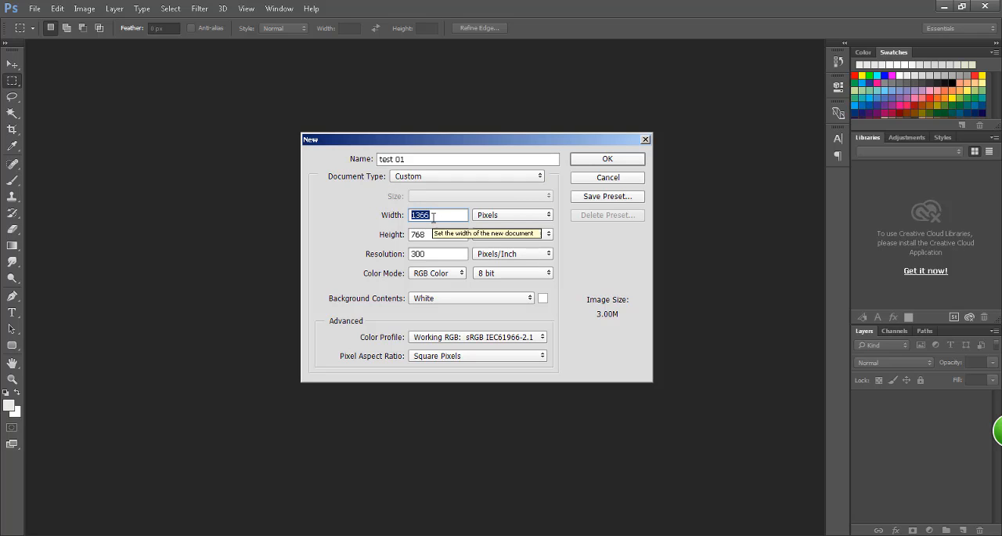
{"action": "left_click", "coordinate": [437, 219]}
{"action": "double_click", "coordinate": [437, 214]}
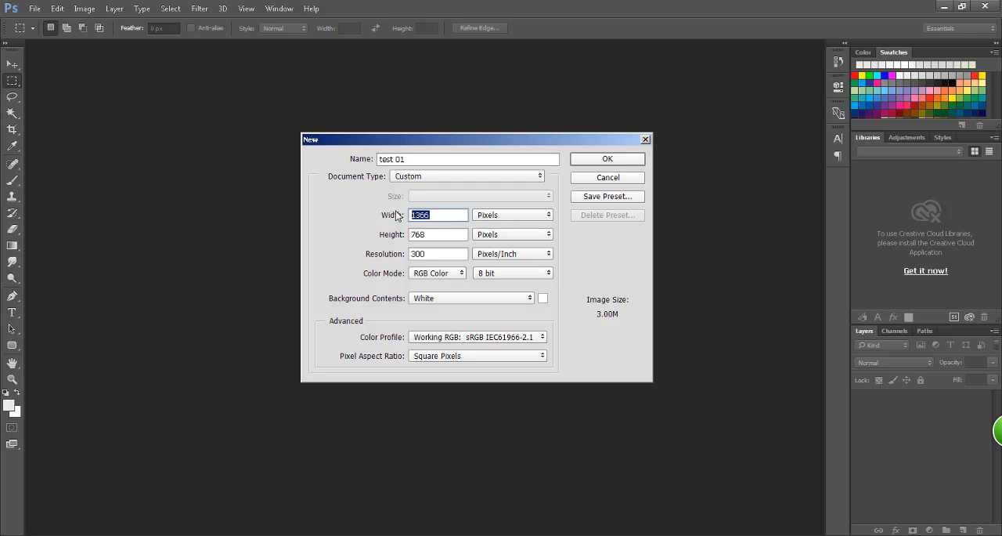
{"action": "double_click", "coordinate": [433, 233]}
{"action": "double_click", "coordinate": [441, 217]}
{"action": "left_click", "coordinate": [438, 215]}
{"action": "double_click", "coordinate": [434, 217]}
{"action": "key", "text": "Tab"}
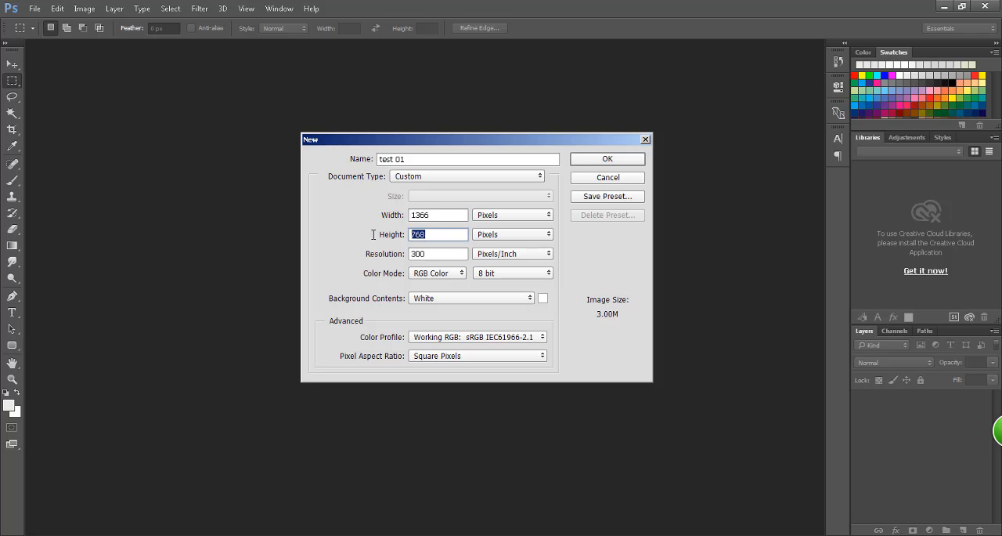
{"action": "double_click", "coordinate": [436, 215]}
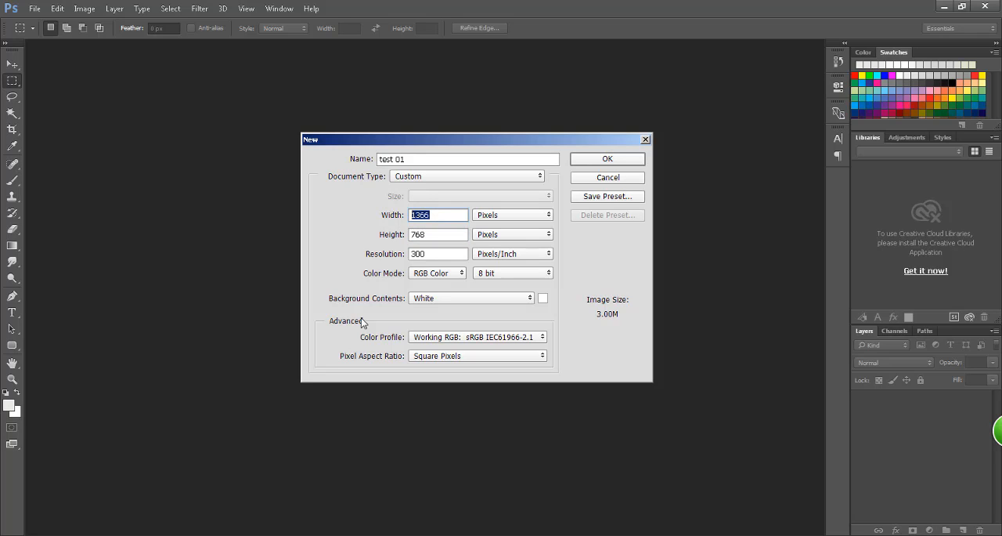
{"action": "left_click", "coordinate": [445, 216]}
{"action": "left_click_drag", "start_coordinate": [483, 141], "coordinate": [483, 137]}
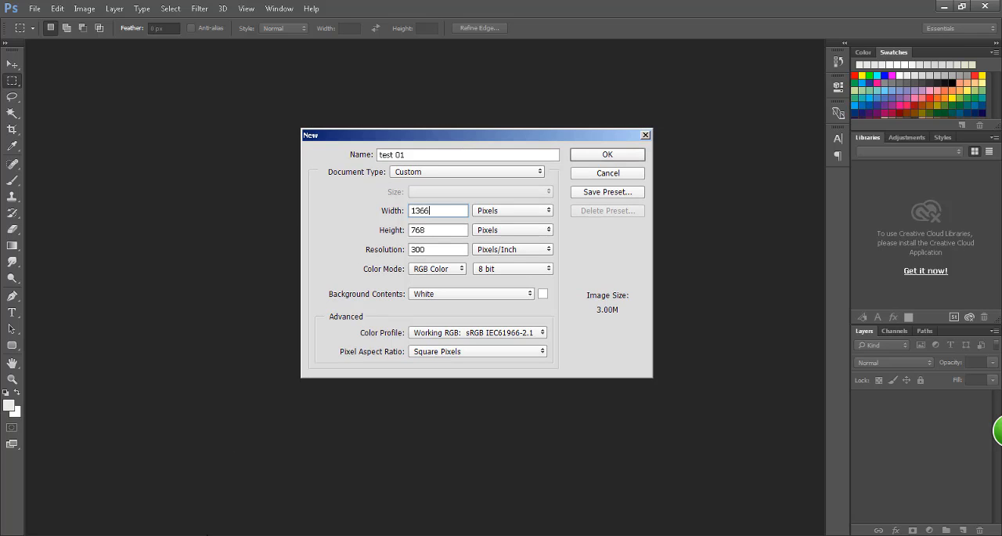
Step: View the monitor-resolution-sizes.png chart in Picasa Photo Viewer, minimize it and compare with the new document's width and height
{"action": "left_click", "coordinate": [259, 535]}
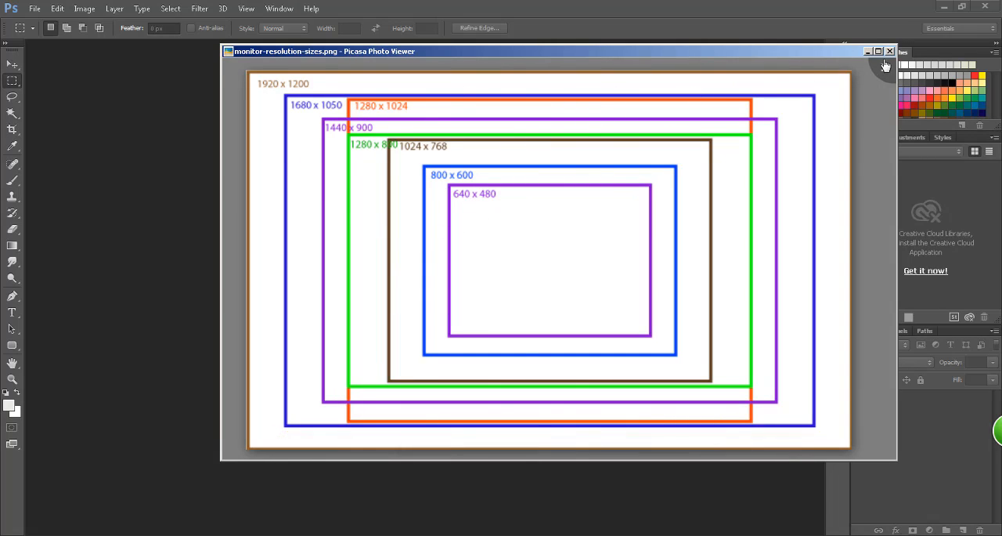
{"action": "left_click", "coordinate": [867, 53]}
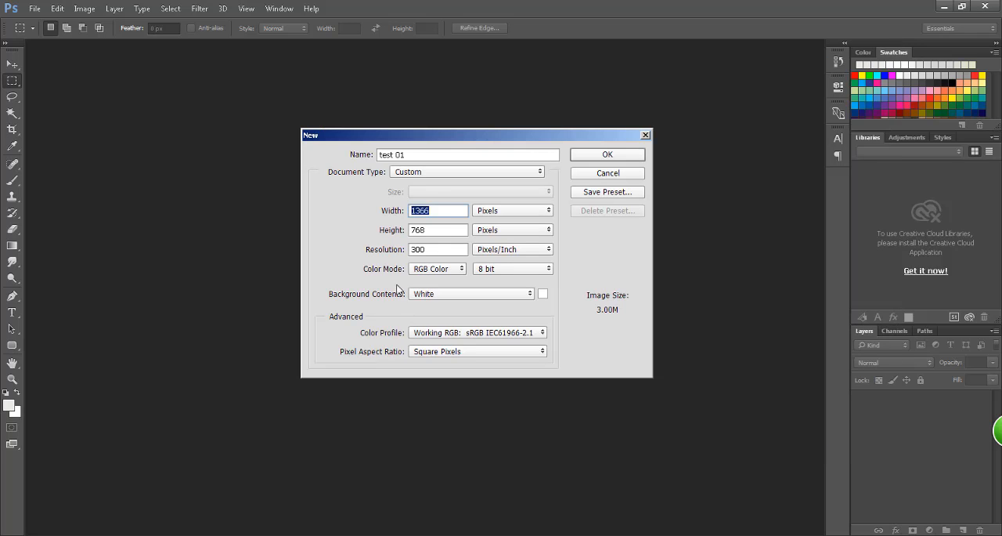
{"action": "left_click_drag", "start_coordinate": [446, 210], "coordinate": [407, 221]}
{"action": "left_click", "coordinate": [447, 208]}
{"action": "left_click", "coordinate": [438, 232]}
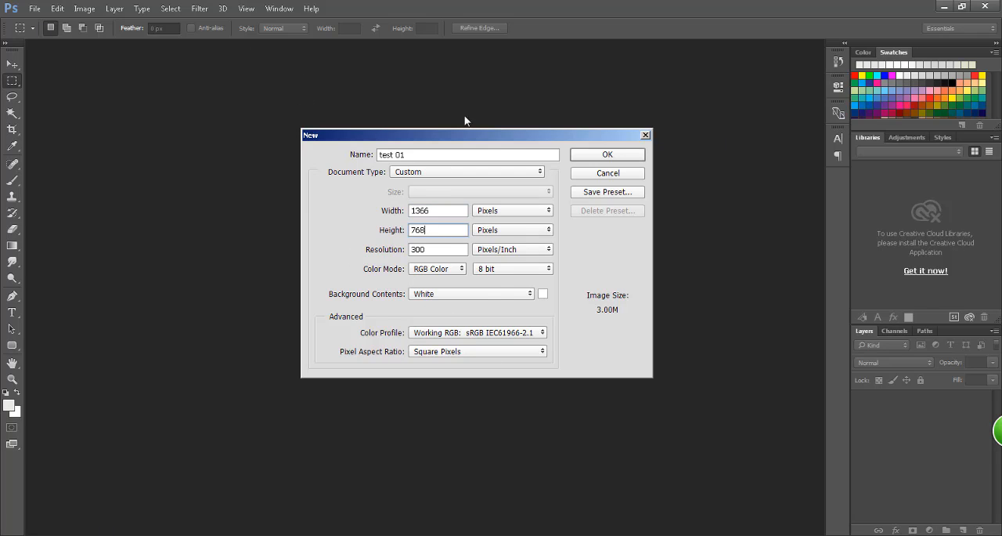
Step: Set the resolution of the custom document to 72 pixels/inch
{"action": "left_click", "coordinate": [453, 251]}
{"action": "left_click_drag", "start_coordinate": [411, 249], "coordinate": [425, 253]}
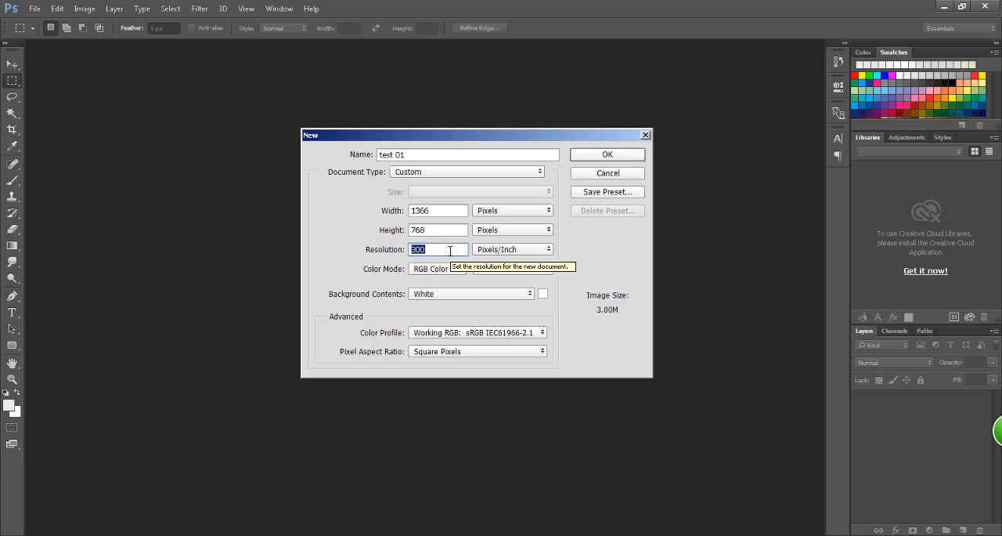
{"action": "type", "text": "72"}
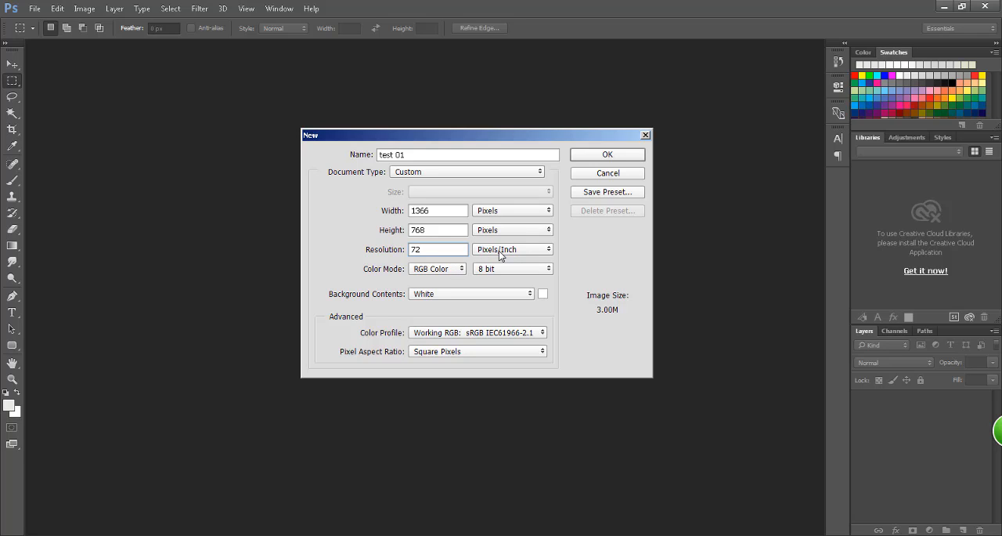
{"action": "left_click_drag", "start_coordinate": [407, 247], "coordinate": [444, 247]}
{"action": "double_click", "coordinate": [412, 249]}
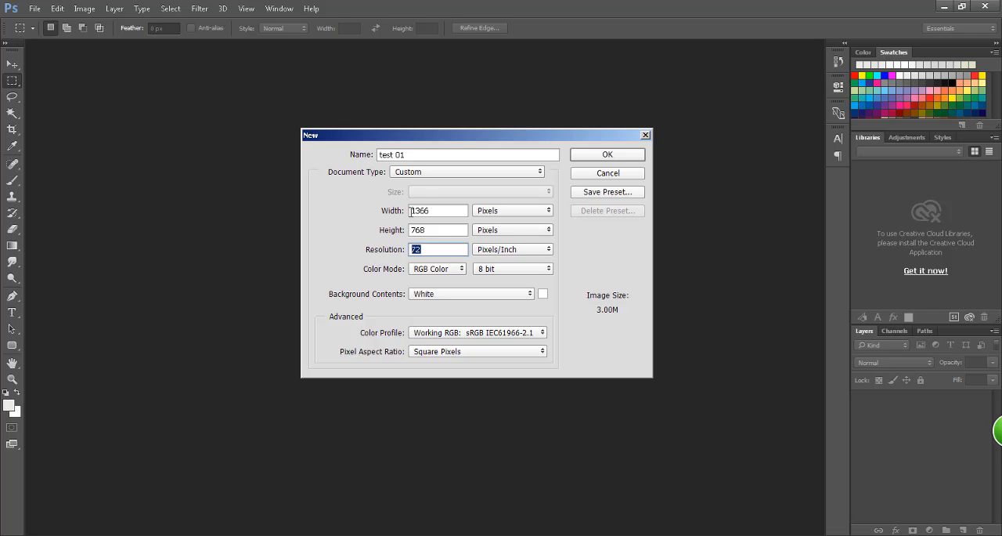
Step: Set the document type to International Paper with the A4 size
{"action": "left_click", "coordinate": [440, 172]}
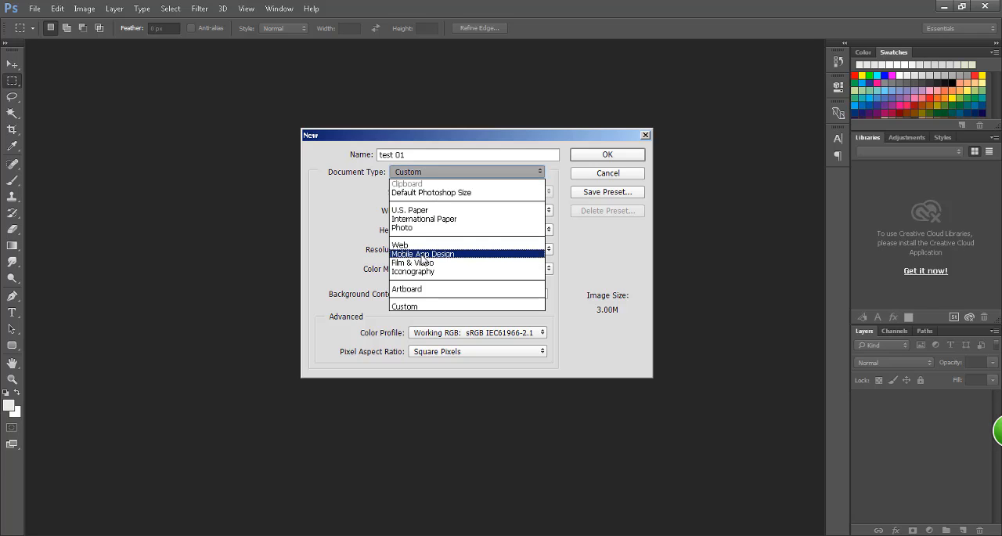
{"action": "left_click", "coordinate": [427, 219]}
{"action": "left_click", "coordinate": [424, 194]}
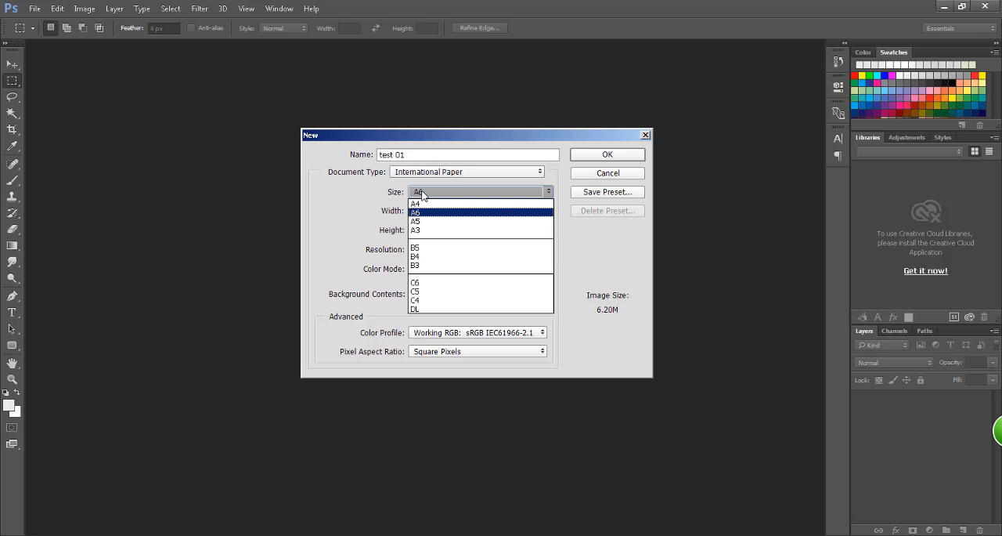
{"action": "left_click", "coordinate": [424, 200]}
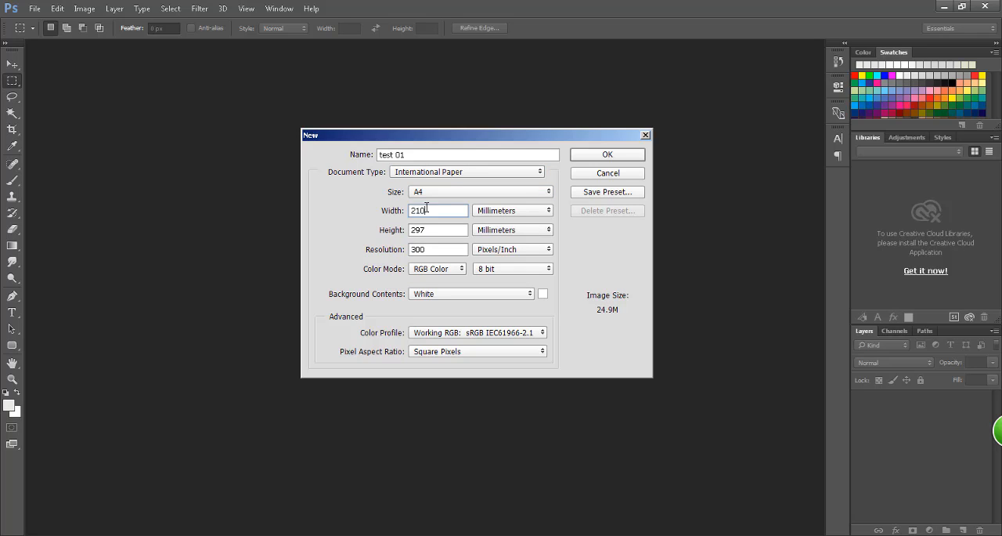
{"action": "double_click", "coordinate": [422, 209]}
Step: Try a resolution of 72 pixels/inch for the A4-sized document and set it back to 300
{"action": "double_click", "coordinate": [435, 250]}
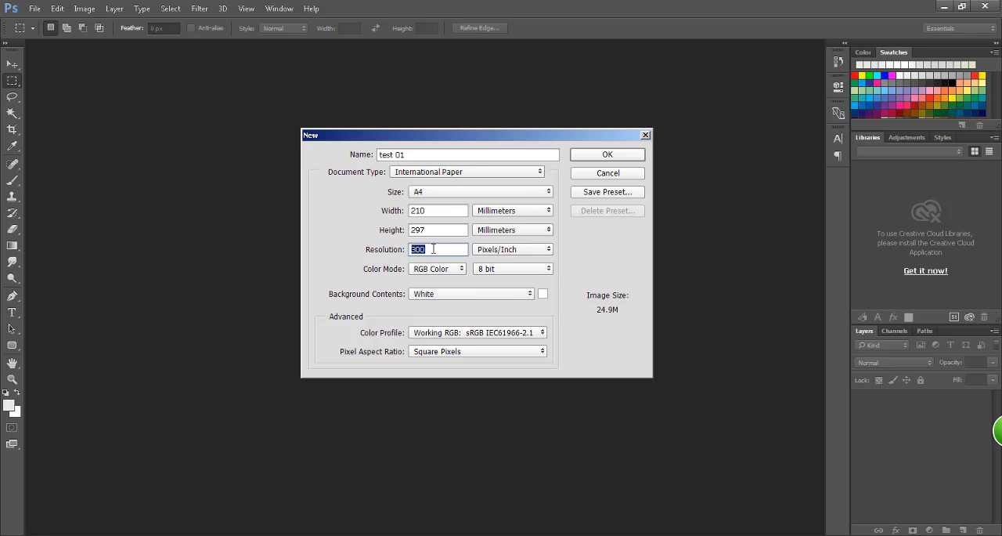
{"action": "double_click", "coordinate": [436, 249]}
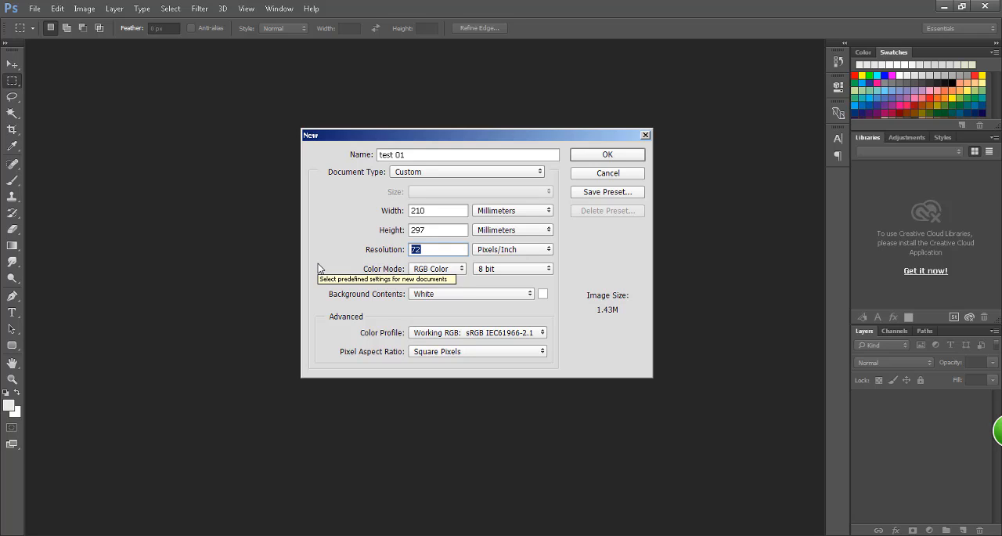
{"action": "type", "text": "300"}
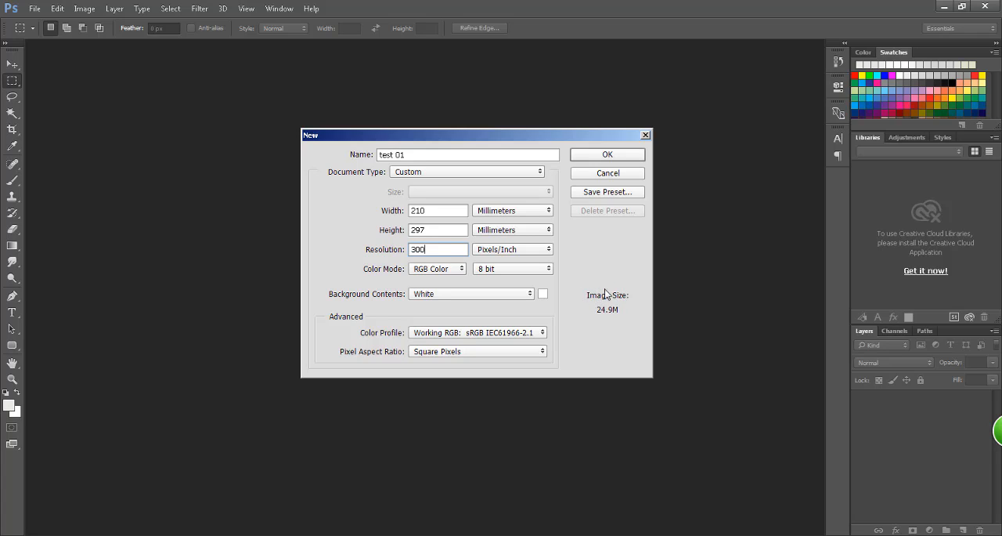
Step: Set the document type to Web, keeping the artboard size Web Most Common (1366, 768)
{"action": "left_click", "coordinate": [428, 172]}
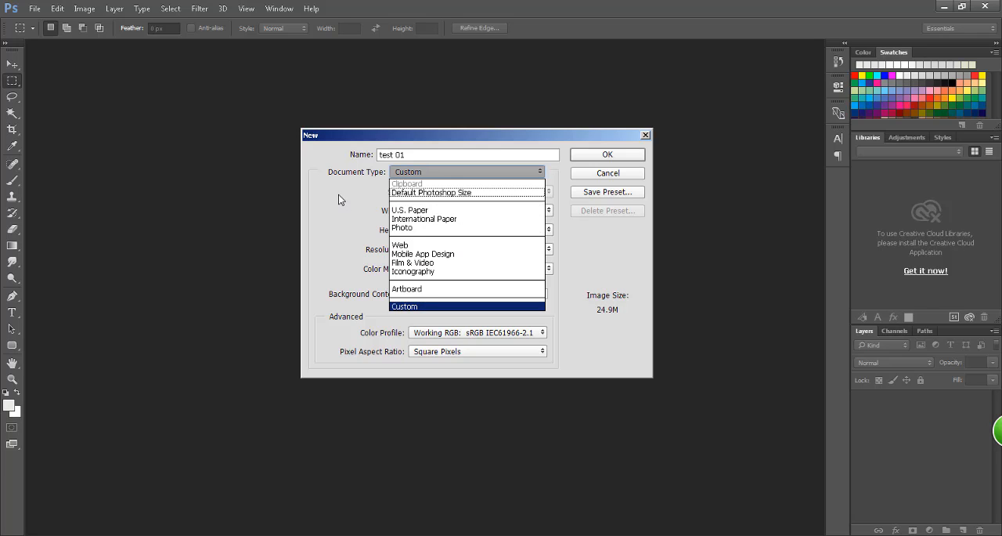
{"action": "left_click", "coordinate": [415, 245]}
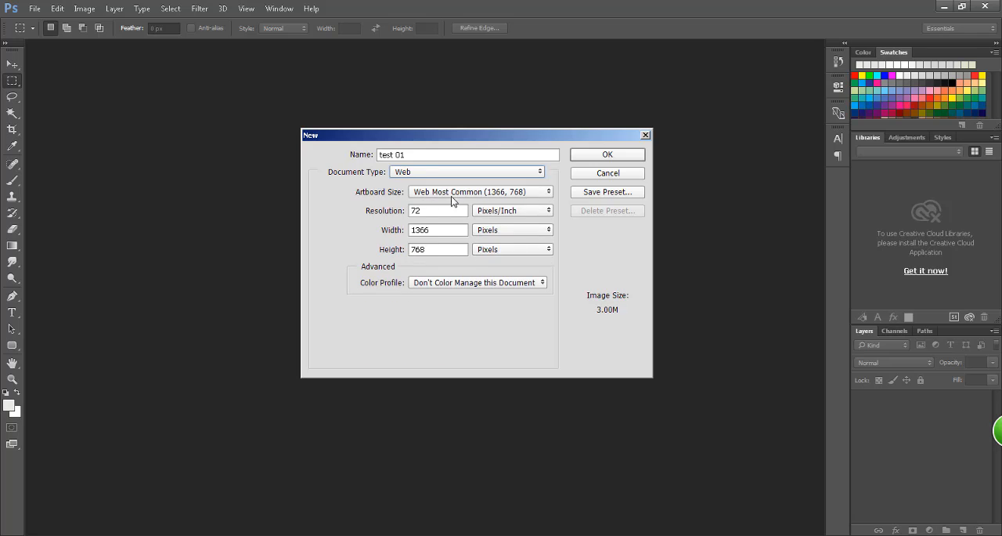
{"action": "left_click", "coordinate": [456, 192]}
{"action": "left_click", "coordinate": [457, 193]}
Step: Change the Web document type to Custom and set the width and height units to pixels
{"action": "left_click", "coordinate": [423, 172]}
{"action": "left_click", "coordinate": [411, 305]}
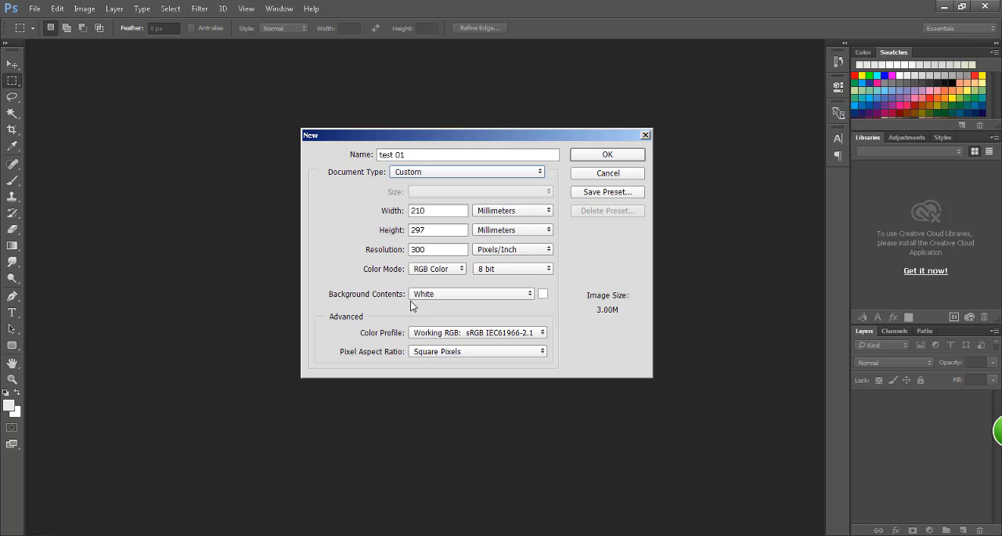
{"action": "left_click", "coordinate": [507, 213]}
{"action": "left_click", "coordinate": [497, 223]}
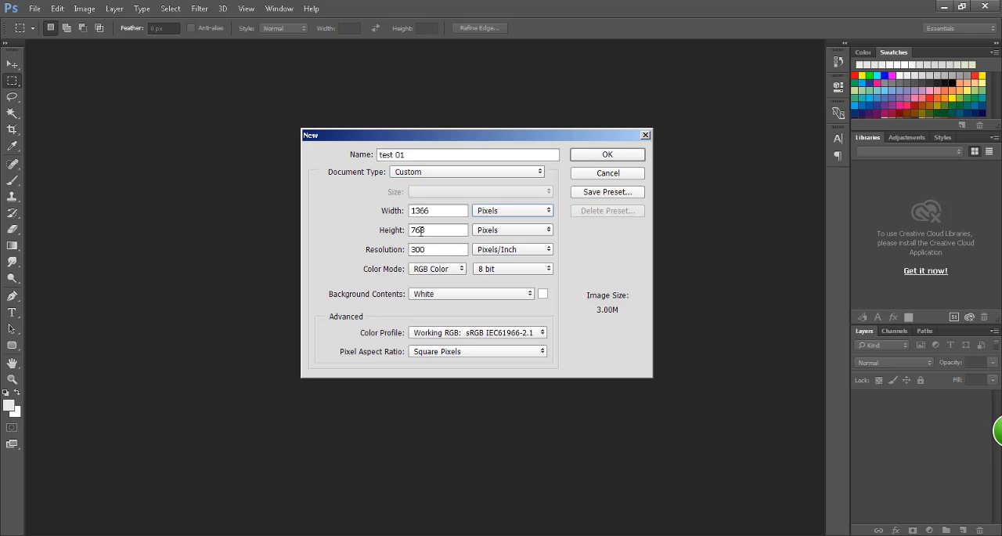
Step: Set the resolution to 72 pixels/inch and create the document
{"action": "double_click", "coordinate": [435, 249]}
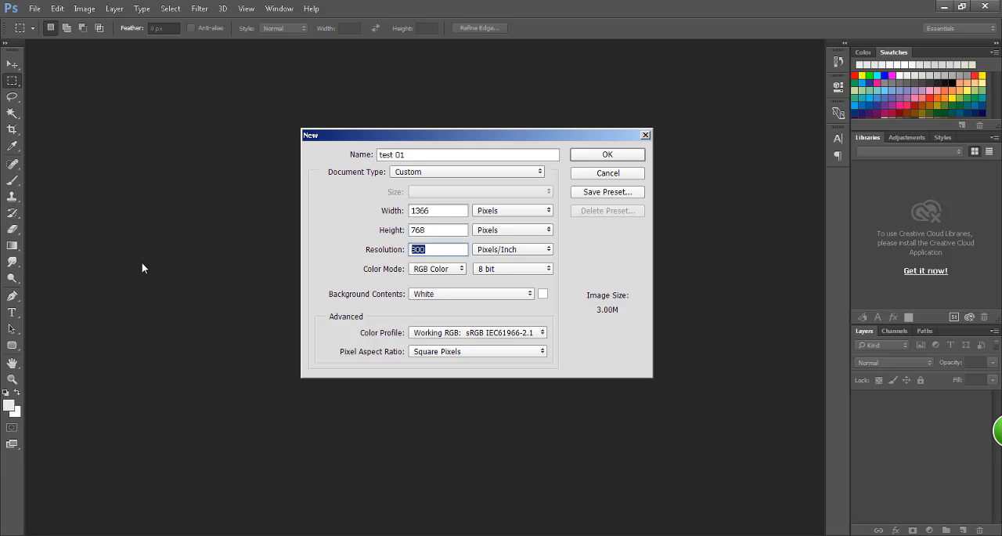
{"action": "type", "text": "72"}
{"action": "left_click", "coordinate": [590, 155]}
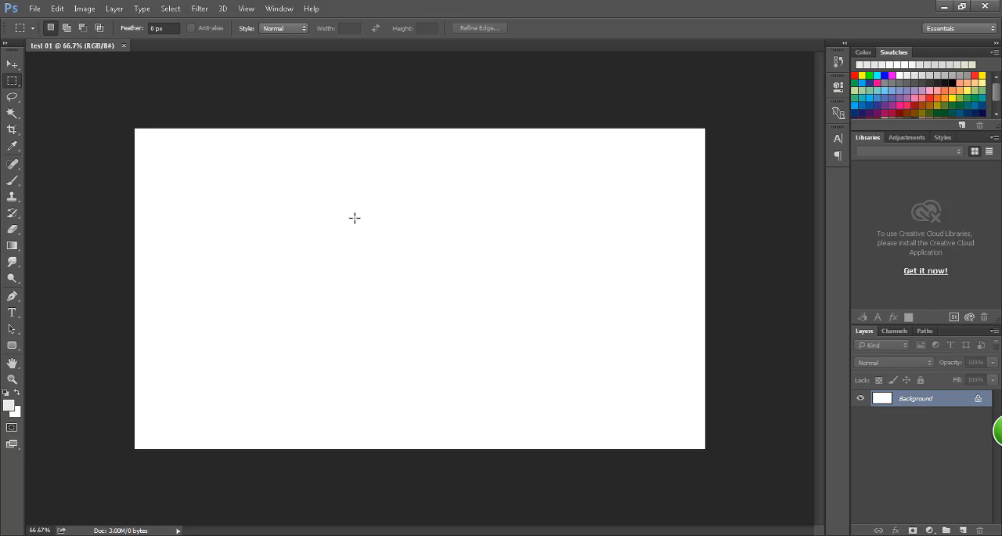
Step: Fill the white background with a green swatch color using the Paint Bucket Tool
{"action": "left_click", "coordinate": [12, 246]}
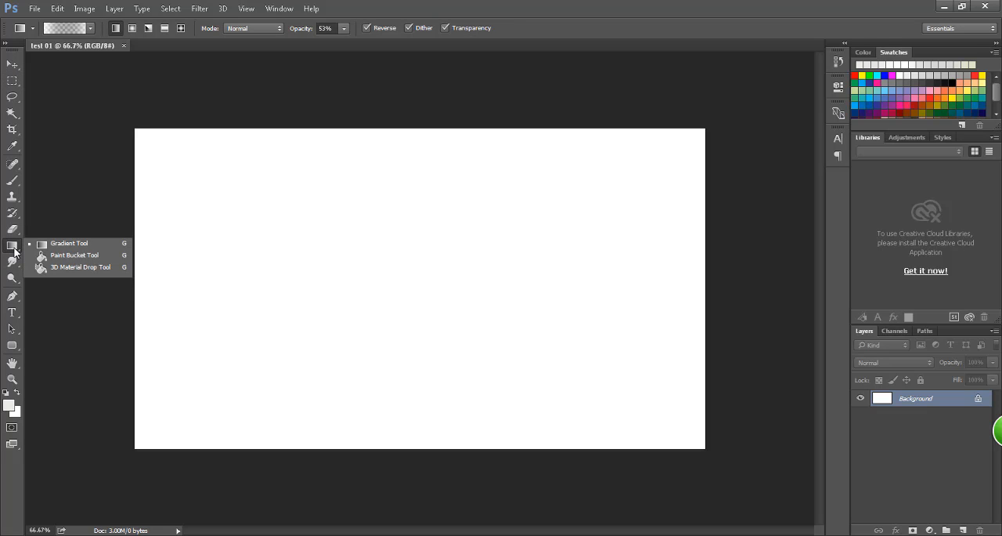
{"action": "left_click", "coordinate": [77, 259]}
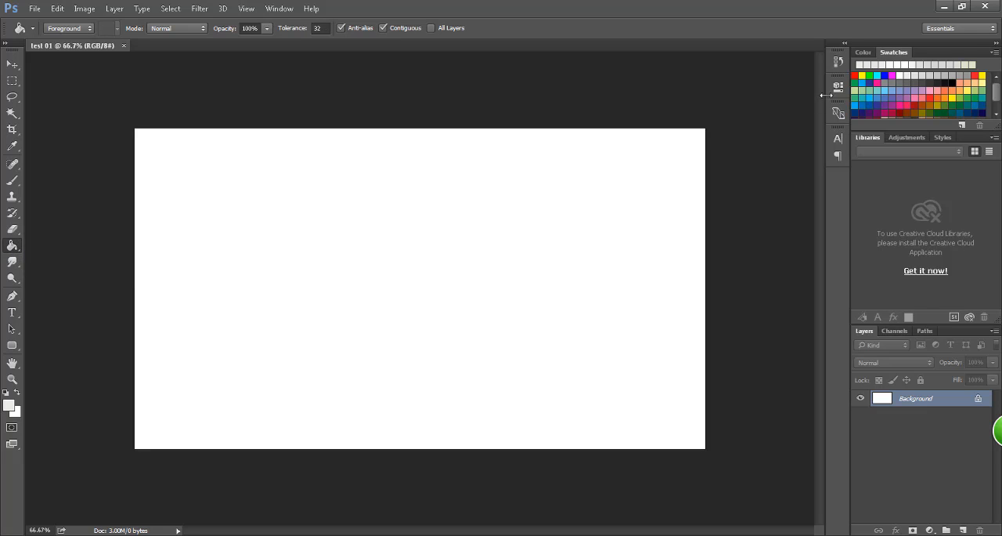
{"action": "left_click", "coordinate": [963, 95]}
{"action": "left_click", "coordinate": [391, 252]}
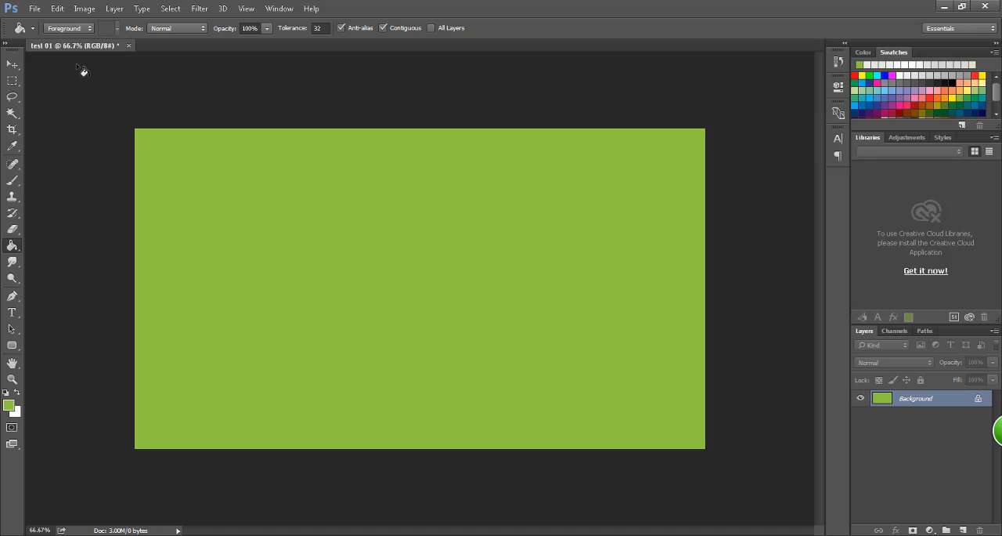
Step: Bring up the Save As dialog for the test 01 document twice, cancelling each time without saving
{"action": "left_click", "coordinate": [35, 9]}
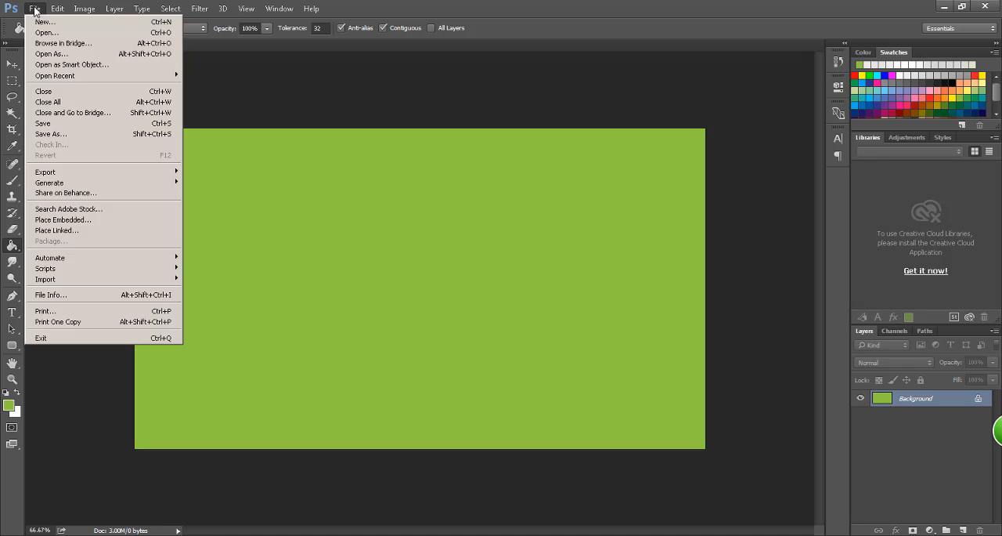
{"action": "left_click", "coordinate": [55, 124]}
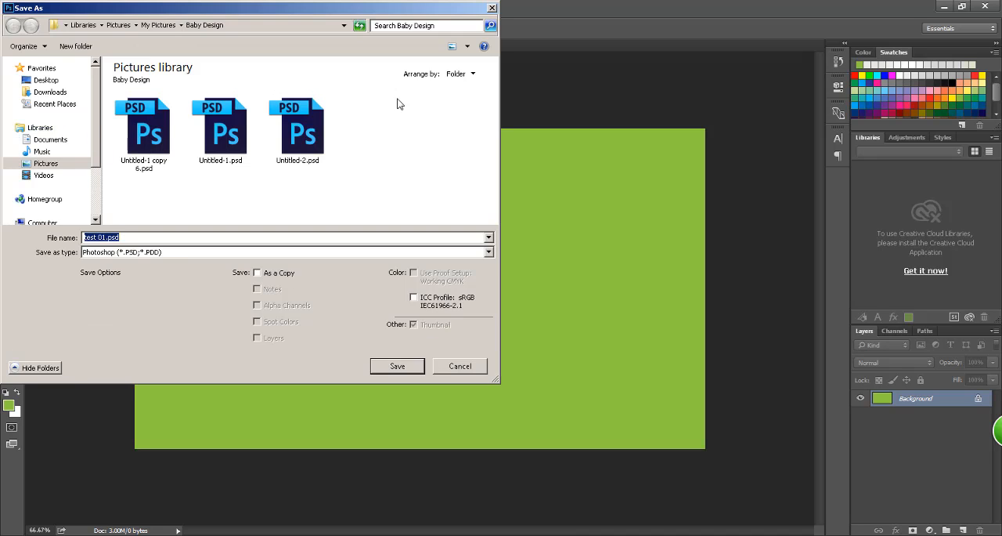
{"action": "left_click", "coordinate": [472, 369]}
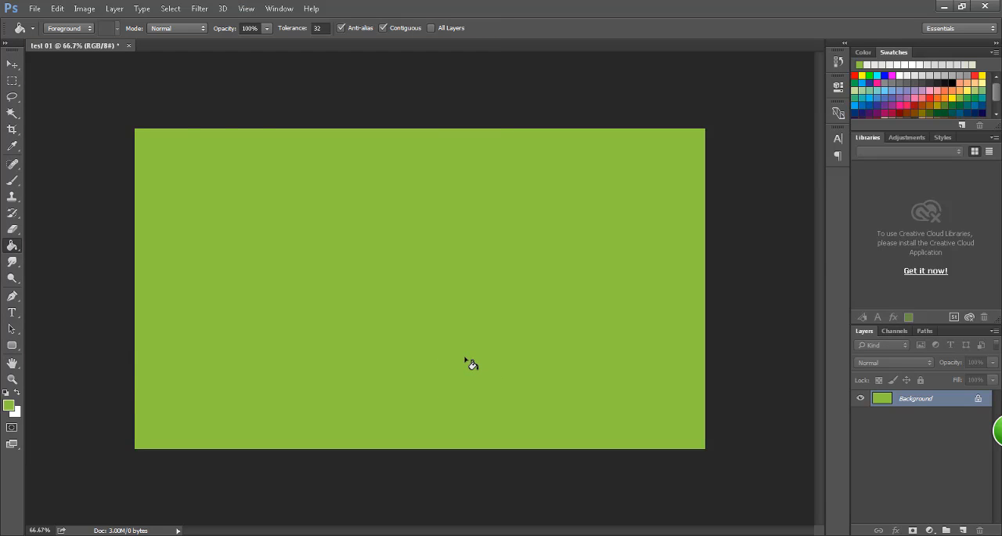
{"action": "key", "text": "ctrl+s"}
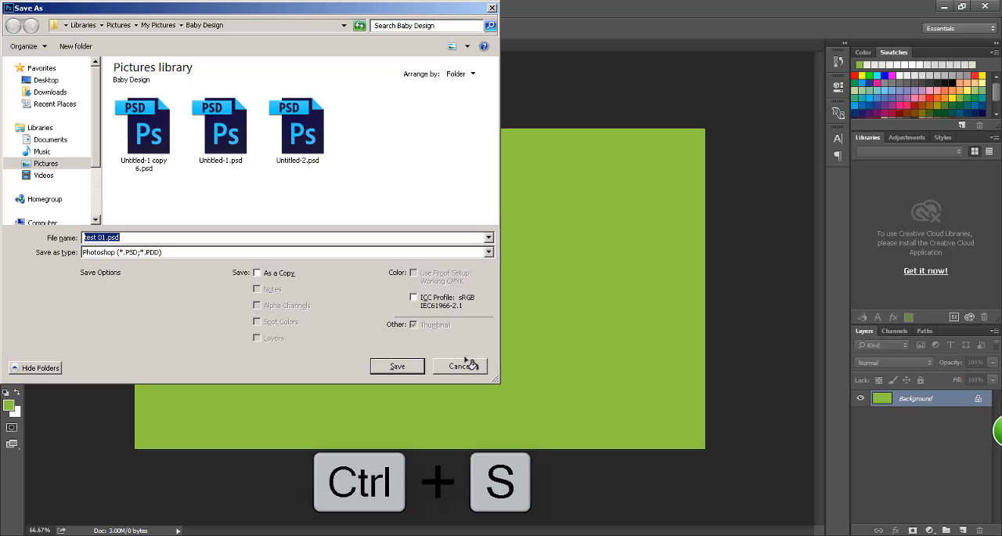
{"action": "left_click", "coordinate": [468, 365]}
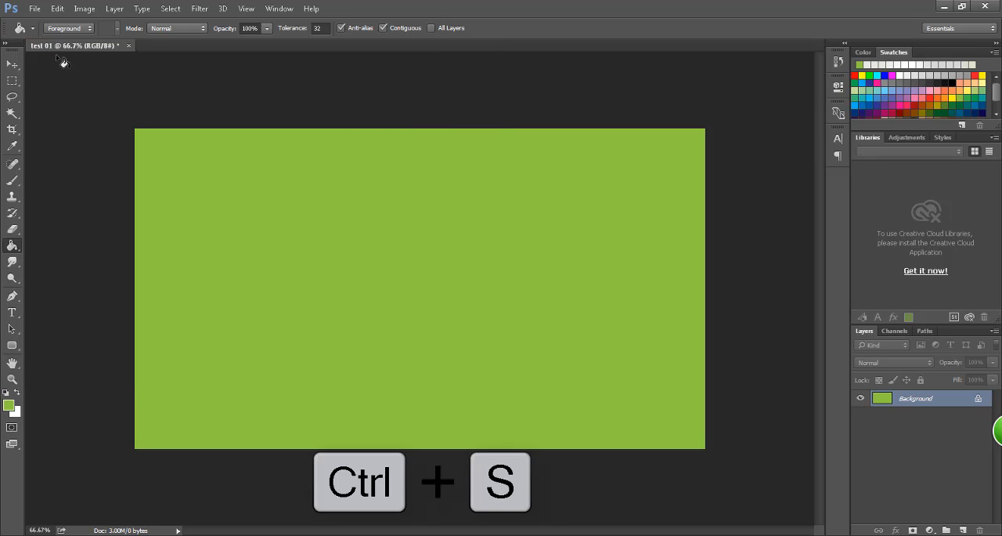
Step: Bring up the Save As dialog for the test 01 document and look over the available save locations
{"action": "left_click", "coordinate": [34, 11]}
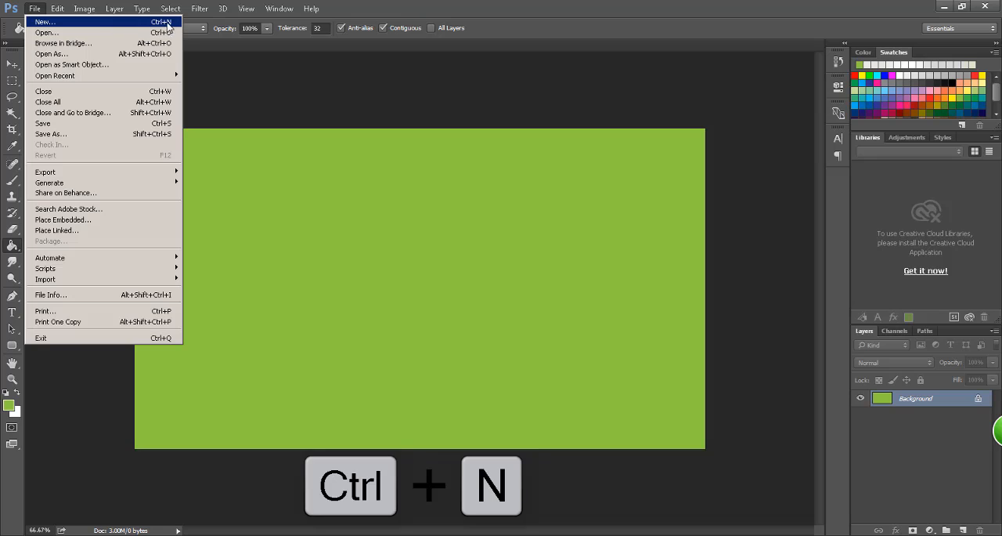
{"action": "left_click", "coordinate": [38, 11]}
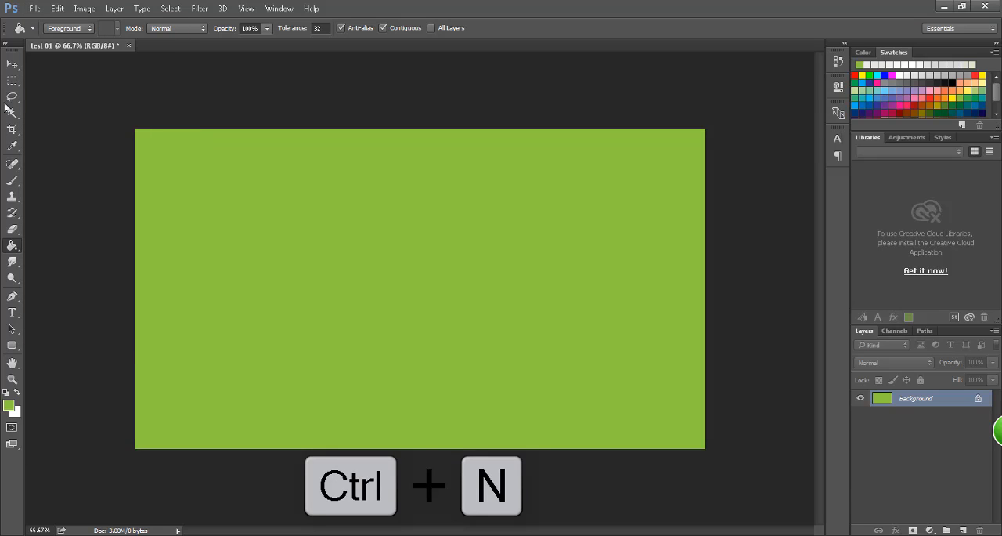
{"action": "left_click", "coordinate": [35, 9]}
{"action": "left_click", "coordinate": [77, 126]}
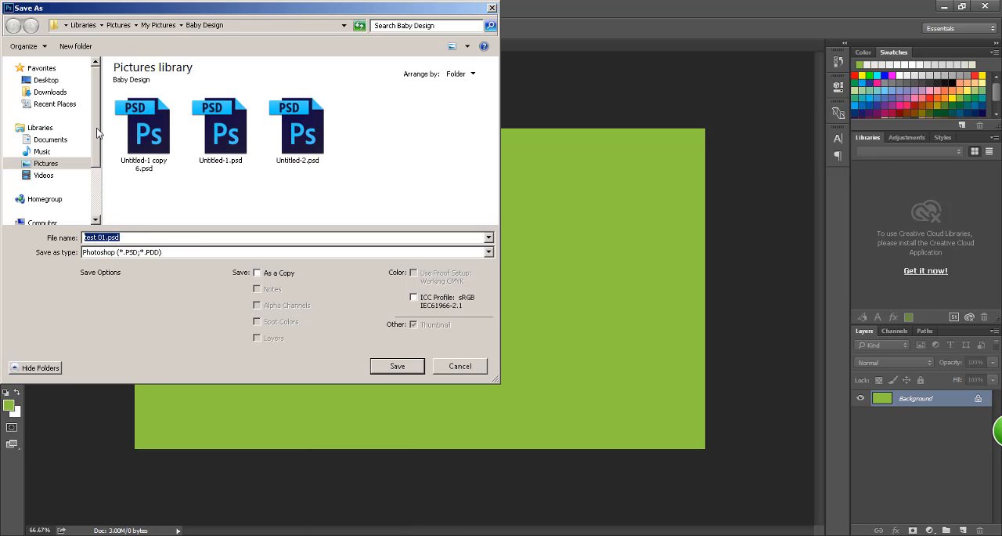
{"action": "scroll", "coordinate": [97, 128], "scroll_direction": "down", "scroll_amount": 3}
{"action": "scroll", "coordinate": [97, 128], "scroll_direction": "up", "scroll_amount": 3}
{"action": "scroll", "coordinate": [97, 128], "scroll_direction": "down", "scroll_amount": 1}
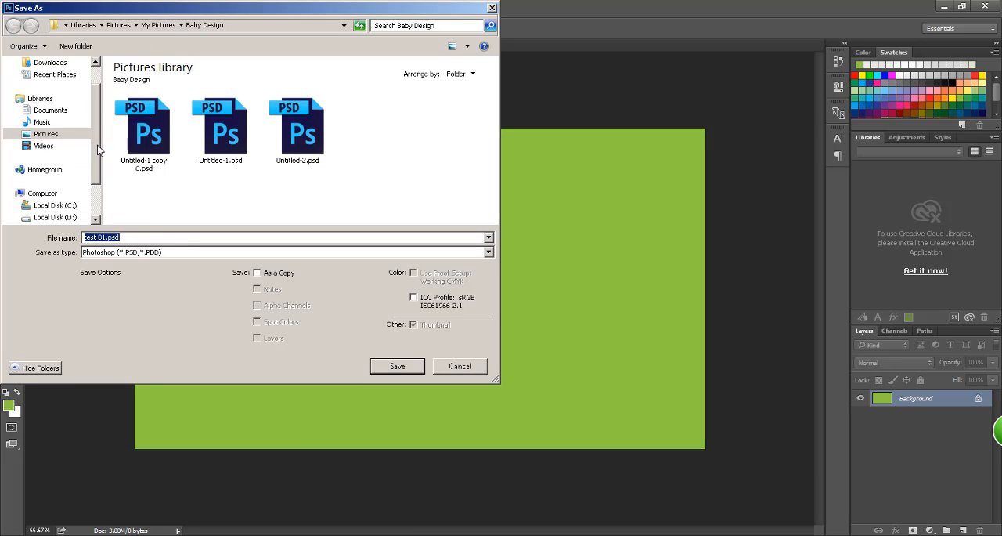
{"action": "scroll", "coordinate": [96, 126], "scroll_direction": "up", "scroll_amount": 1}
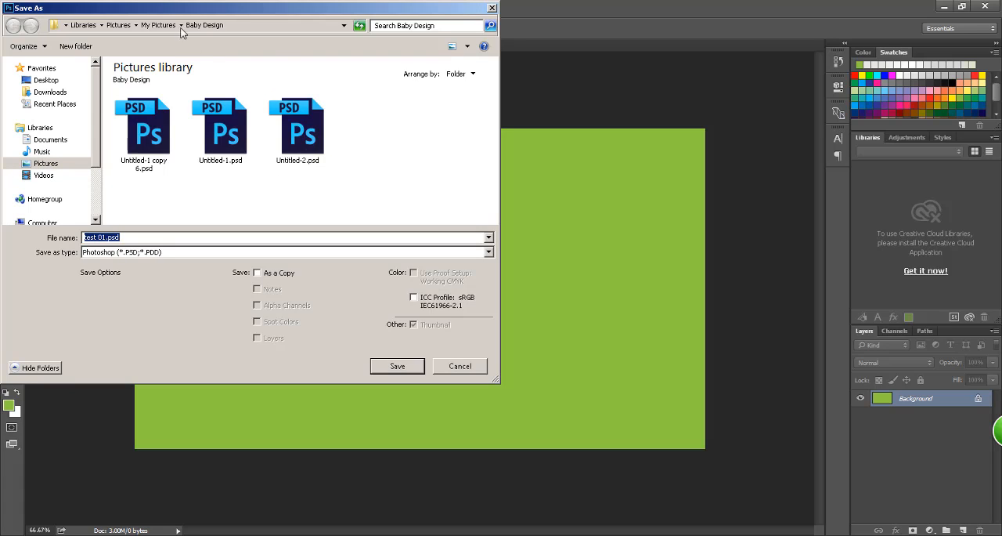
Step: Examine the file formats and the previously used file names offered in the Save As dialog
{"action": "left_click", "coordinate": [198, 216]}
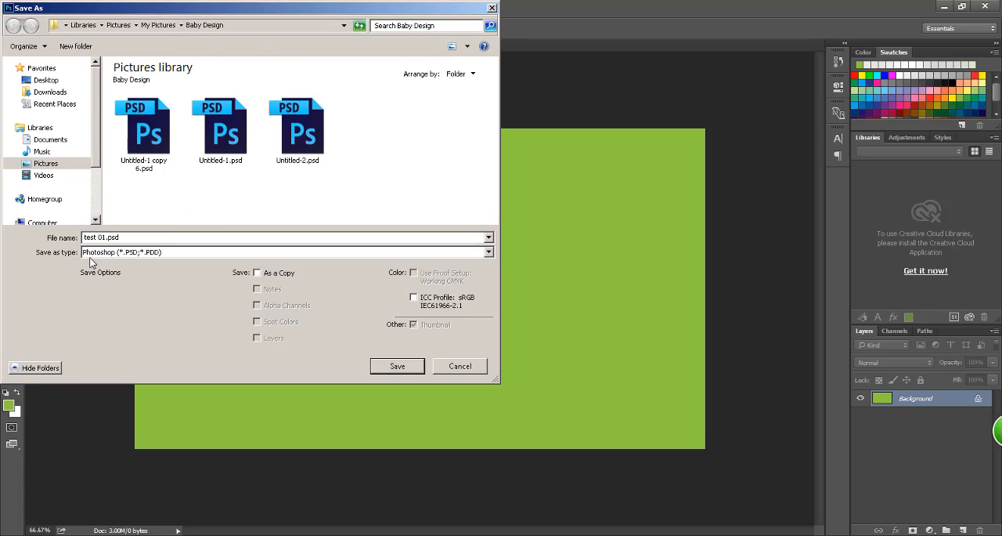
{"action": "left_click", "coordinate": [135, 256]}
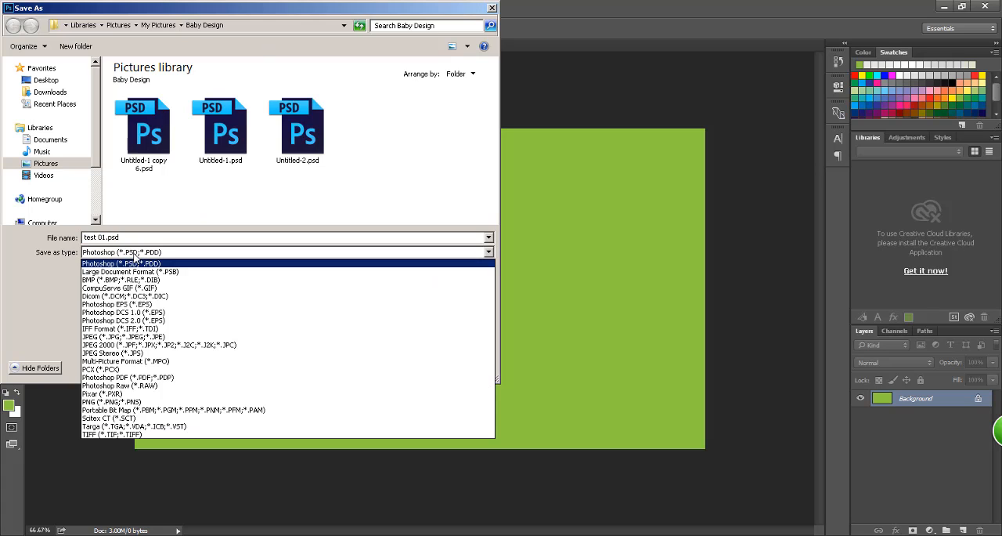
{"action": "left_click", "coordinate": [135, 258]}
{"action": "left_click", "coordinate": [138, 238]}
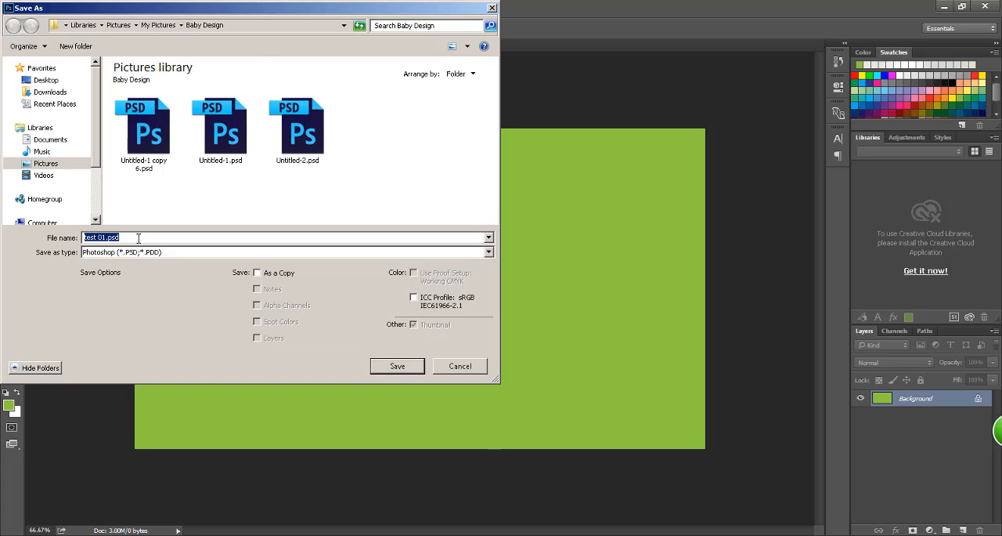
{"action": "left_click", "coordinate": [138, 237]}
{"action": "double_click", "coordinate": [89, 238]}
{"action": "left_click", "coordinate": [109, 238]}
{"action": "left_click", "coordinate": [488, 238]}
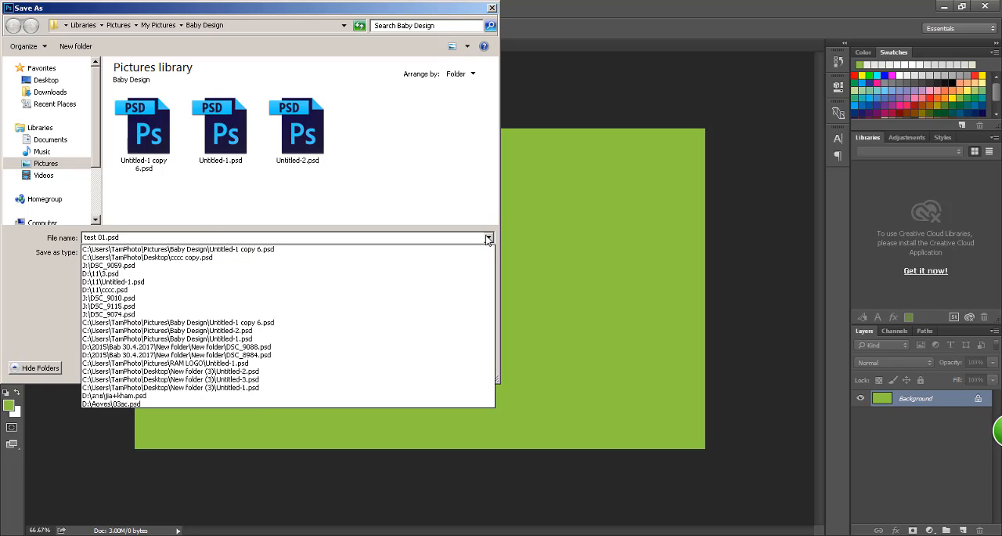
{"action": "left_click", "coordinate": [489, 238]}
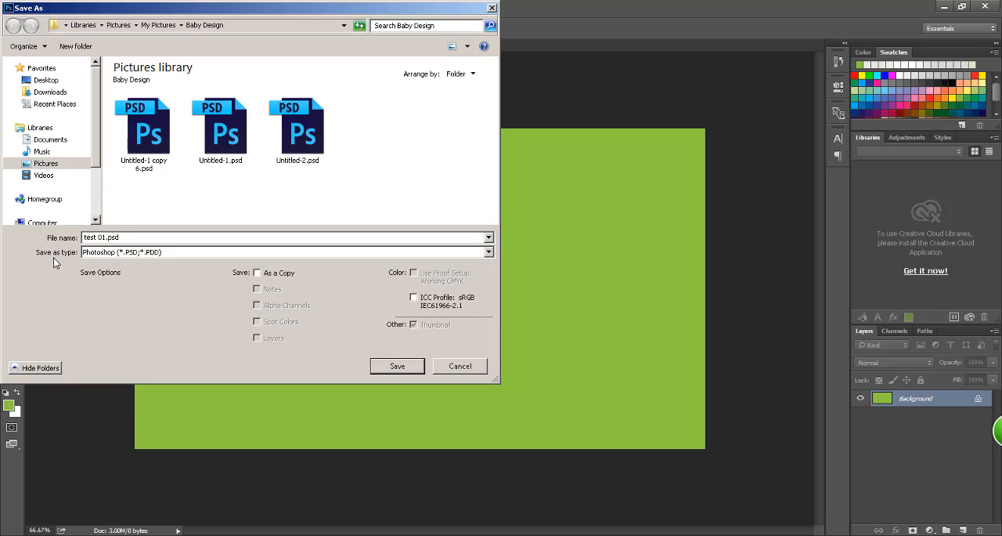
Step: Set the file format to JPEG and save the document as test 01.jpg in the Baby Design folder
{"action": "left_click", "coordinate": [130, 255]}
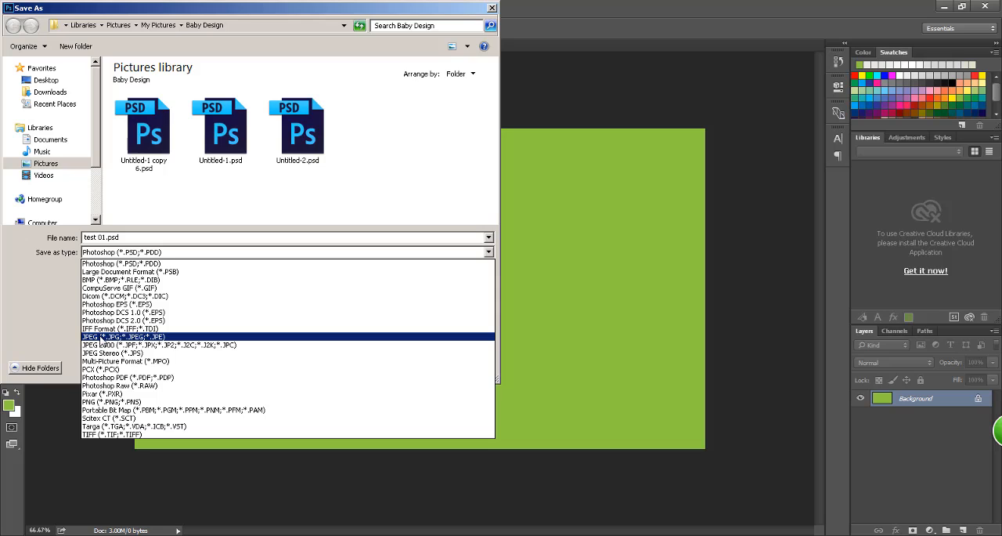
{"action": "left_click", "coordinate": [100, 338]}
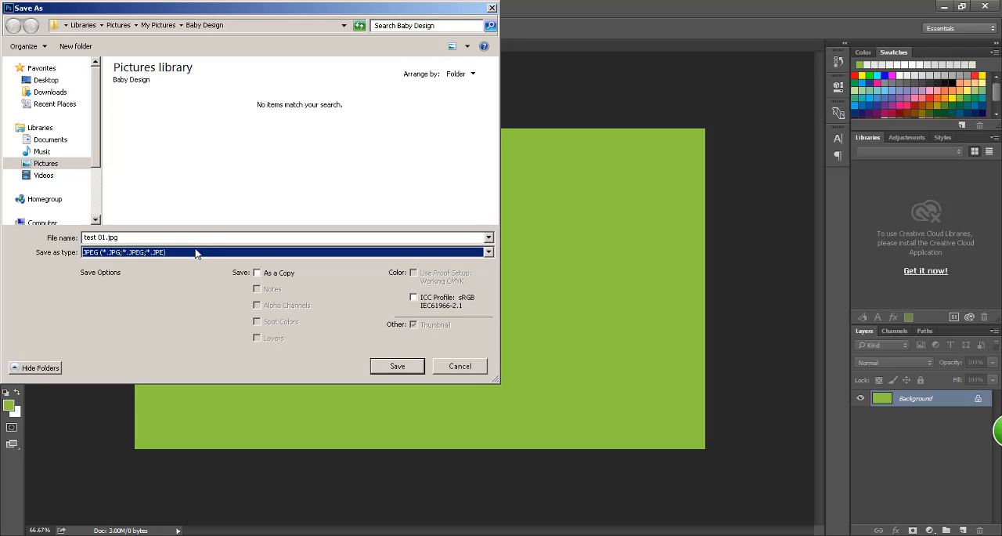
{"action": "left_click", "coordinate": [138, 261]}
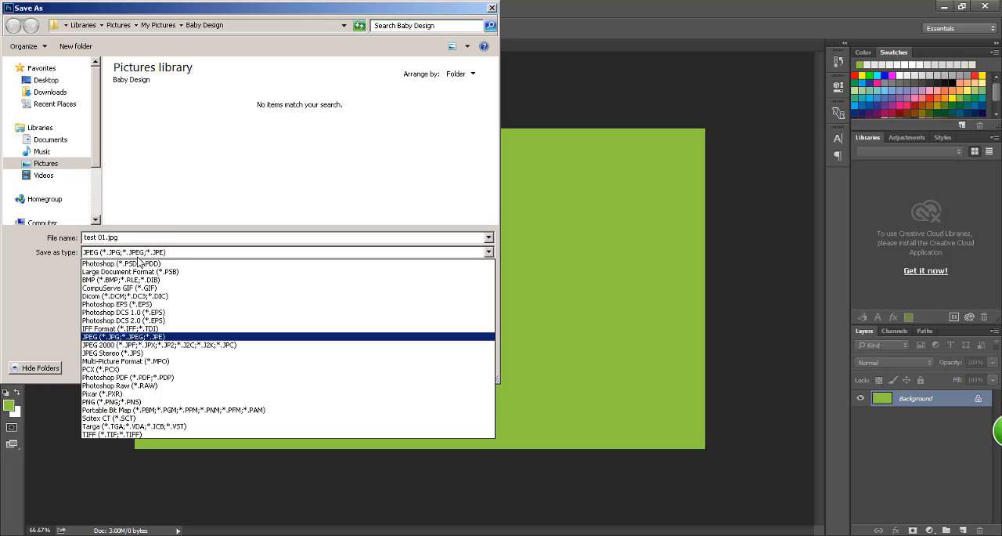
{"action": "left_click", "coordinate": [137, 259]}
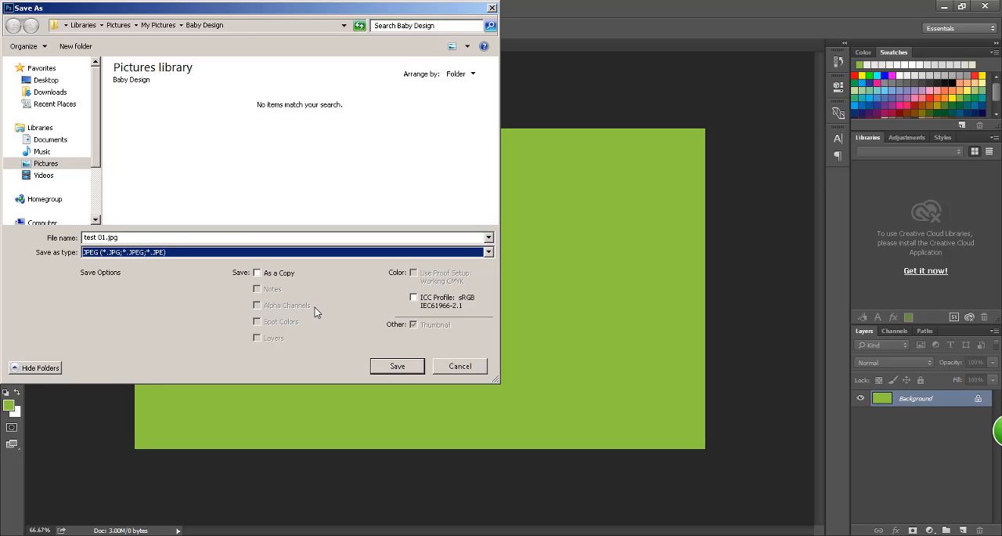
{"action": "left_click", "coordinate": [397, 367]}
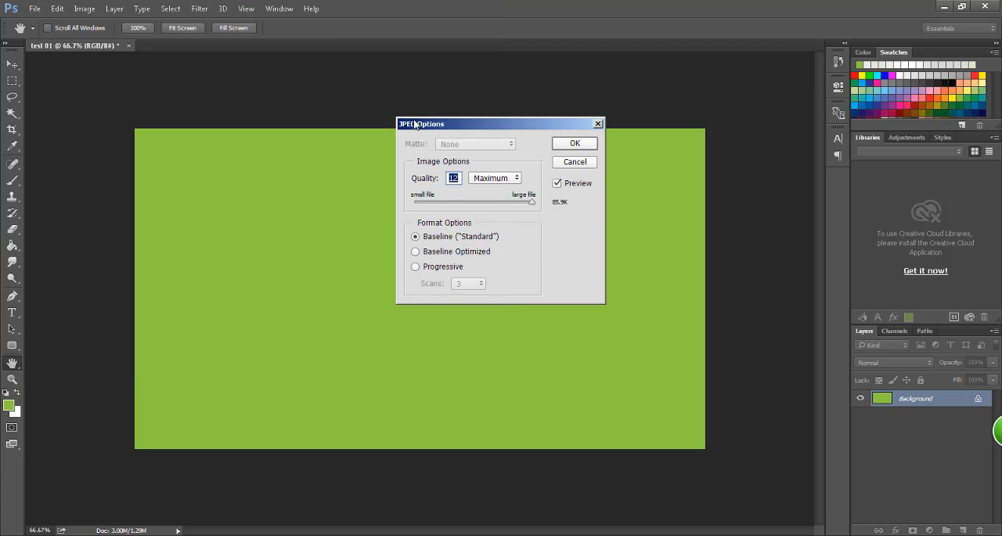
Step: Confirm the JPEG options with quality 12 (Maximum) and the Baseline ("Standard") format
{"action": "left_click_drag", "start_coordinate": [436, 126], "coordinate": [419, 127]}
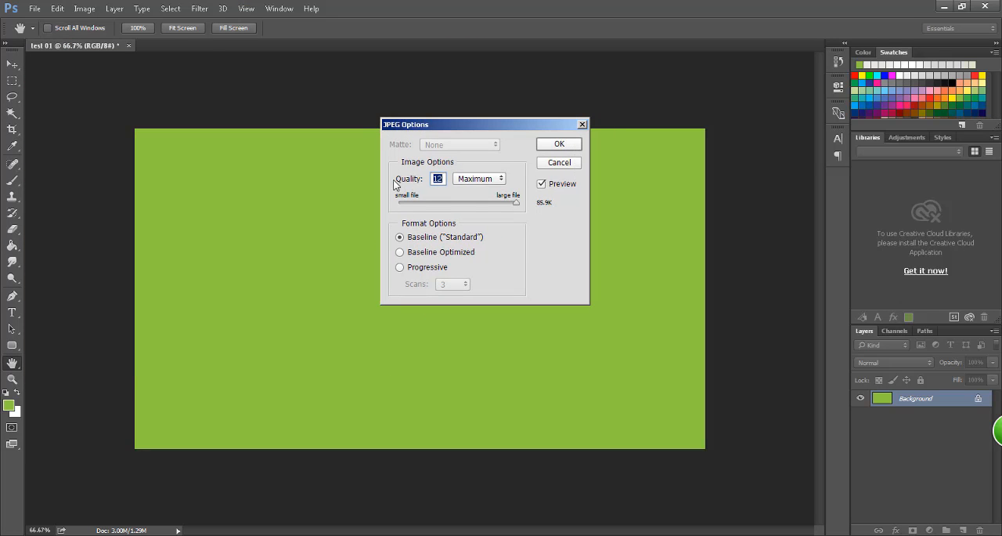
{"action": "mouse_move", "coordinate": [515, 202]}
{"action": "left_mouse_down"}
{"action": "mouse_move", "coordinate": [424, 217]}
{"action": "mouse_move", "coordinate": [474, 218]}
{"action": "mouse_move", "coordinate": [439, 217]}
{"action": "mouse_move", "coordinate": [415, 188]}
{"action": "mouse_move", "coordinate": [415, 208]}
{"action": "mouse_move", "coordinate": [397, 205]}
{"action": "mouse_move", "coordinate": [478, 213]}
{"action": "mouse_move", "coordinate": [519, 207]}
{"action": "mouse_move", "coordinate": [436, 211]}
{"action": "mouse_move", "coordinate": [517, 204]}
{"action": "left_mouse_up"}
{"action": "left_click_drag", "start_coordinate": [496, 131], "coordinate": [544, 148]}
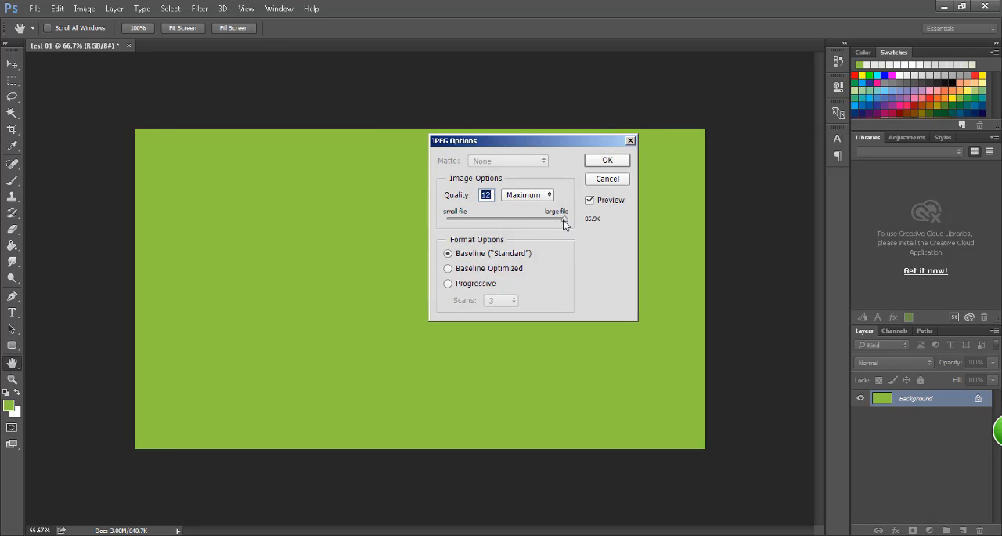
{"action": "left_click", "coordinate": [564, 220]}
{"action": "left_click", "coordinate": [604, 164]}
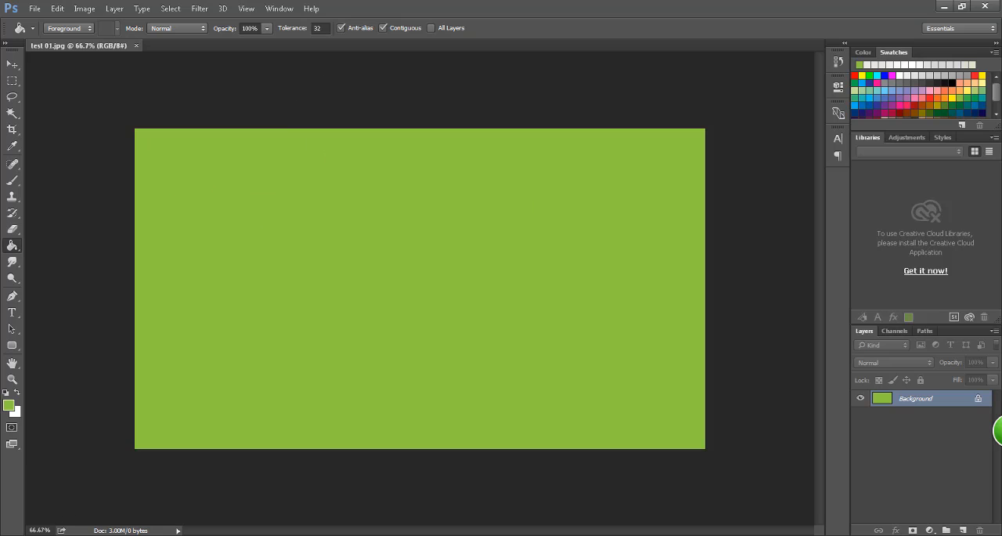
Step: Switch to the Windows Pictures library and open the Baby Design folder
{"action": "key", "text": "super"}
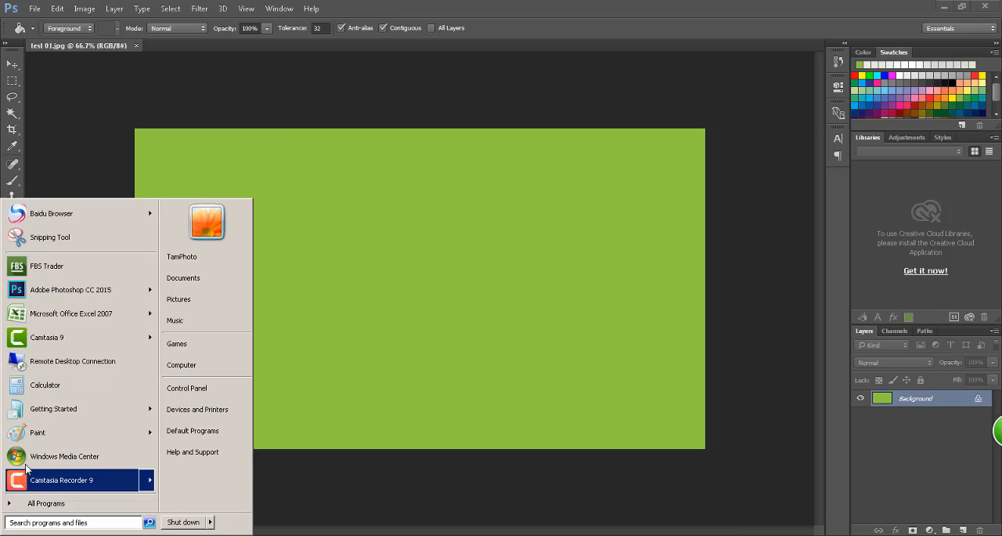
{"action": "left_click", "coordinate": [190, 301]}
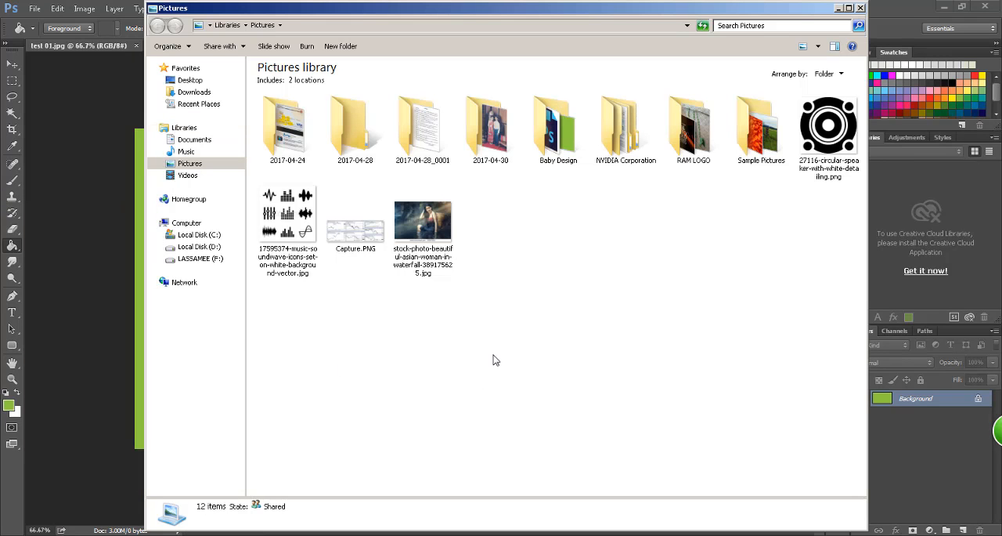
{"action": "left_click", "coordinate": [558, 144]}
{"action": "double_click", "coordinate": [558, 143]}
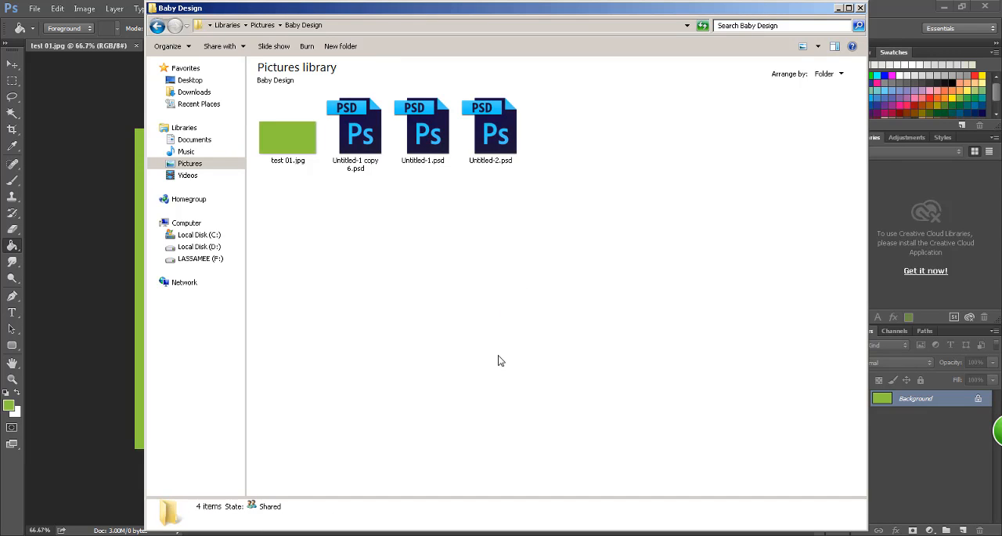
Step: View test 01.jpg in Windows Photo Viewer, close the viewer and return to Photoshop
{"action": "left_click", "coordinate": [285, 142]}
{"action": "left_click", "coordinate": [310, 232]}
{"action": "left_click", "coordinate": [288, 143]}
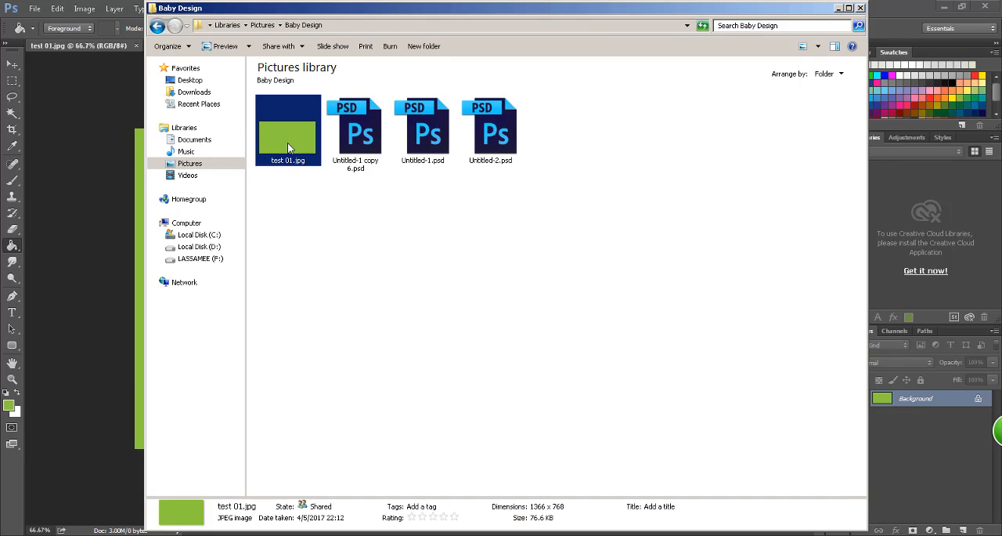
{"action": "double_click", "coordinate": [287, 143]}
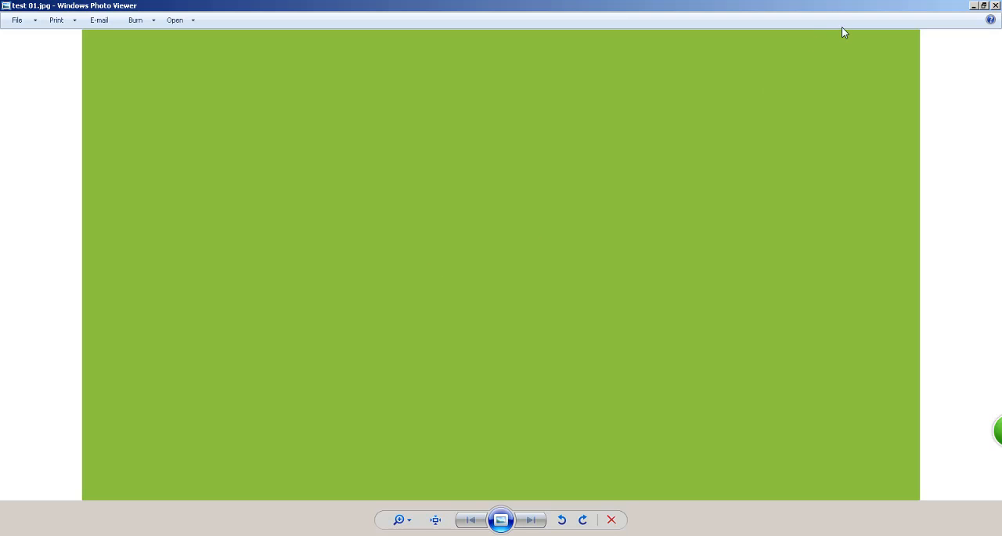
{"action": "left_click_drag", "start_coordinate": [841, 11], "coordinate": [533, 79]}
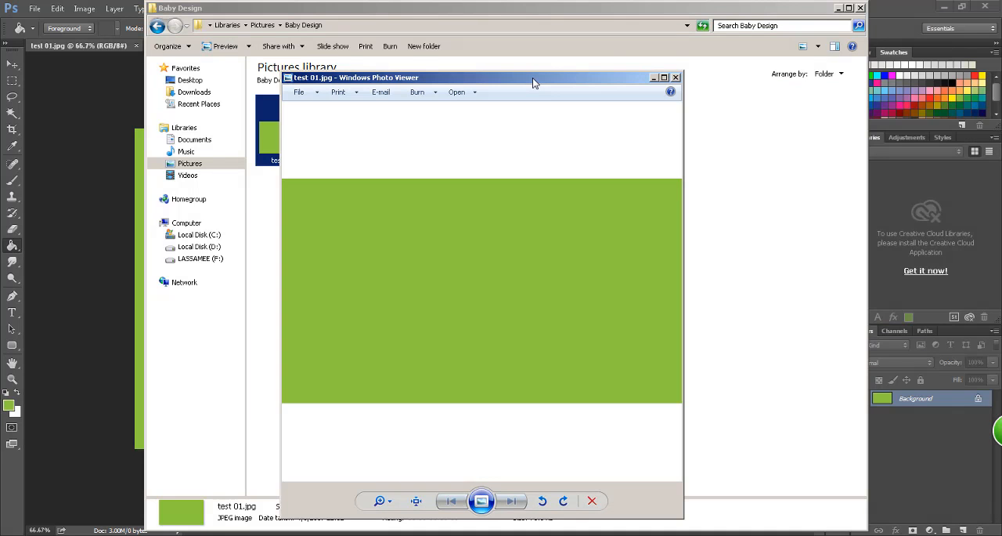
{"action": "left_click", "coordinate": [675, 77]}
{"action": "left_click", "coordinate": [95, 289]}
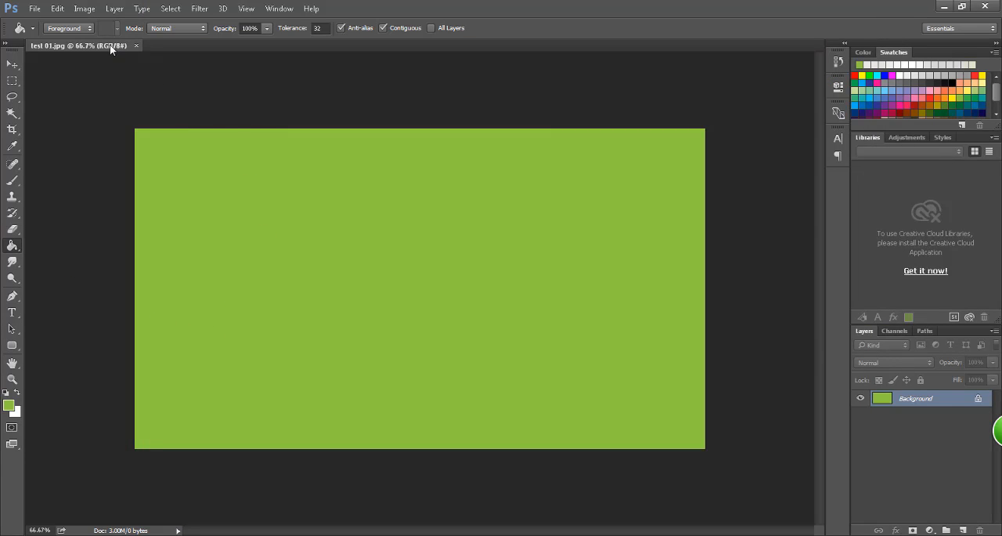
Step: Close the test 01.jpg document and reopen it from the Baby Design folder
{"action": "left_click_drag", "start_coordinate": [111, 49], "coordinate": [115, 64]}
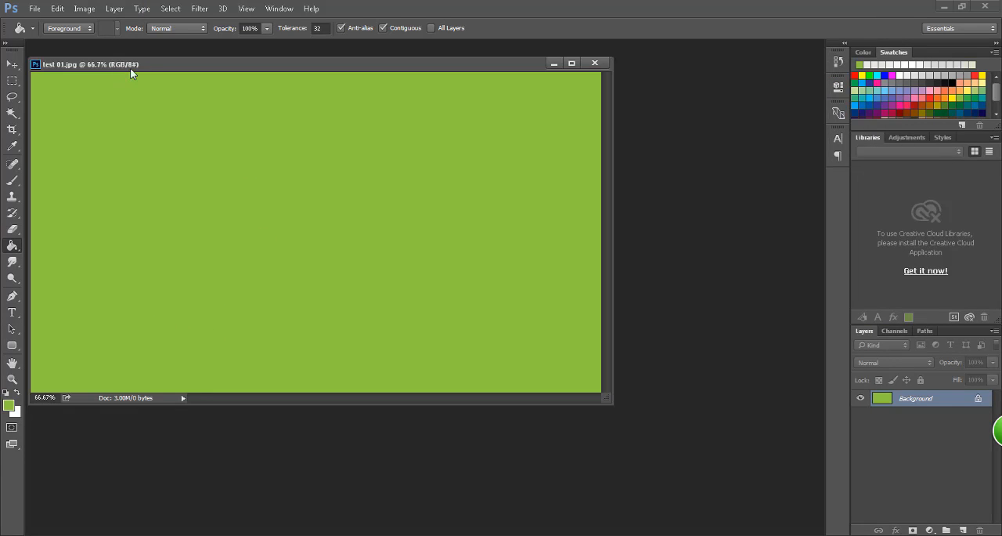
{"action": "left_click", "coordinate": [594, 64]}
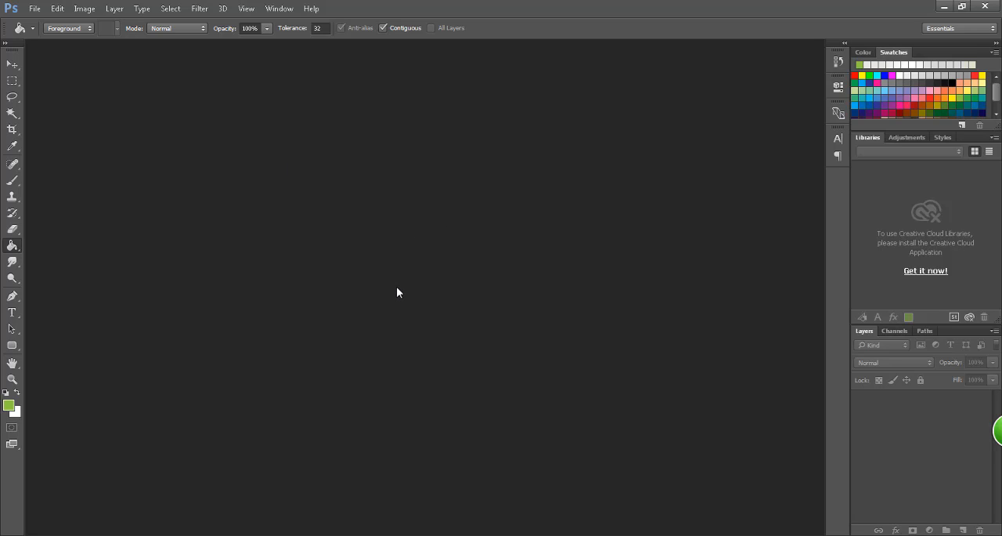
{"action": "left_click", "coordinate": [35, 10]}
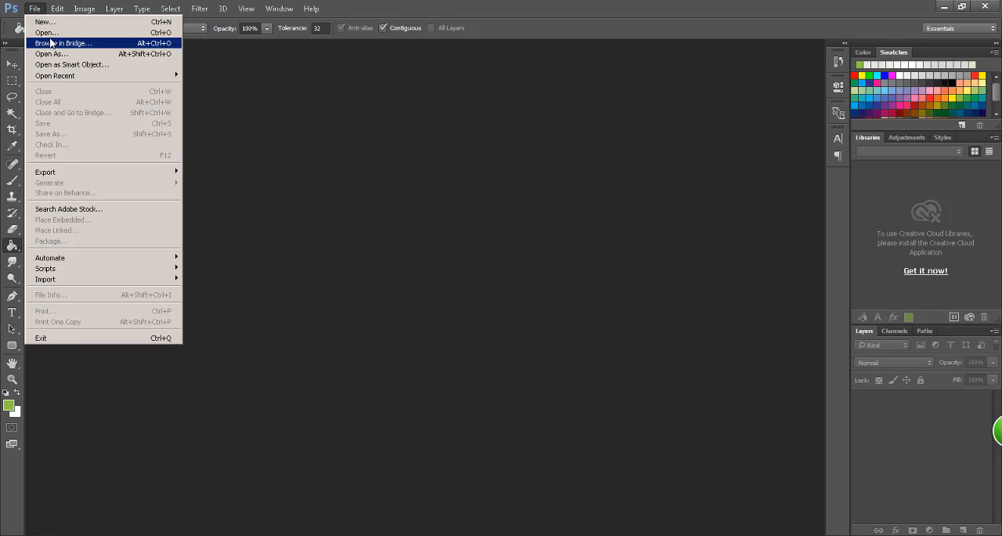
{"action": "left_click", "coordinate": [53, 34]}
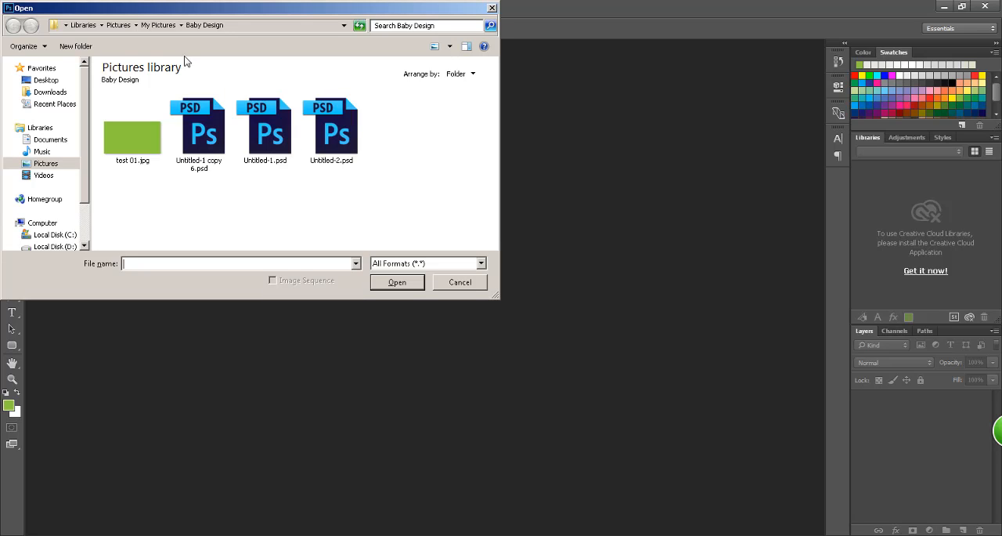
{"action": "scroll", "coordinate": [54, 173], "scroll_direction": "down", "scroll_amount": 1}
{"action": "scroll", "coordinate": [55, 168], "scroll_direction": "up", "scroll_amount": 1}
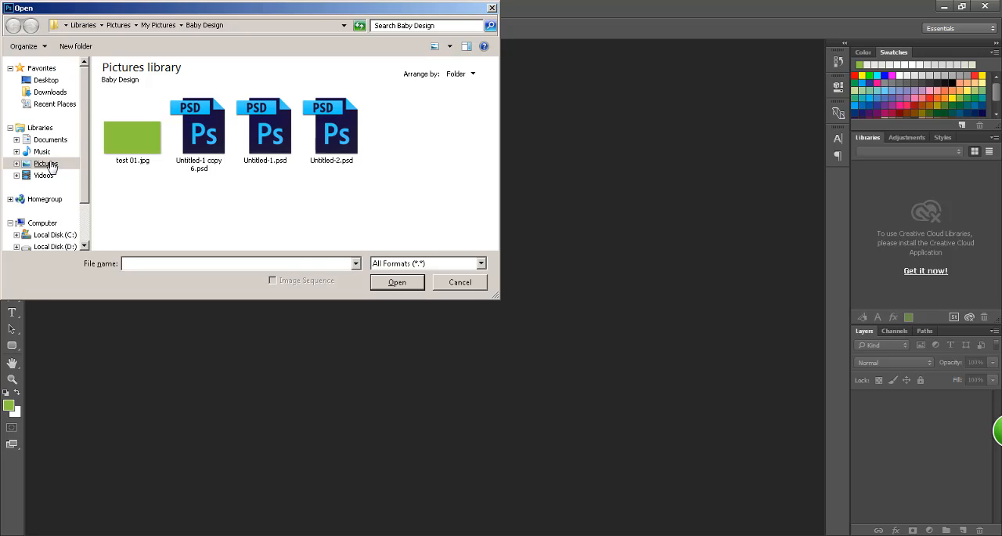
{"action": "left_click", "coordinate": [138, 140]}
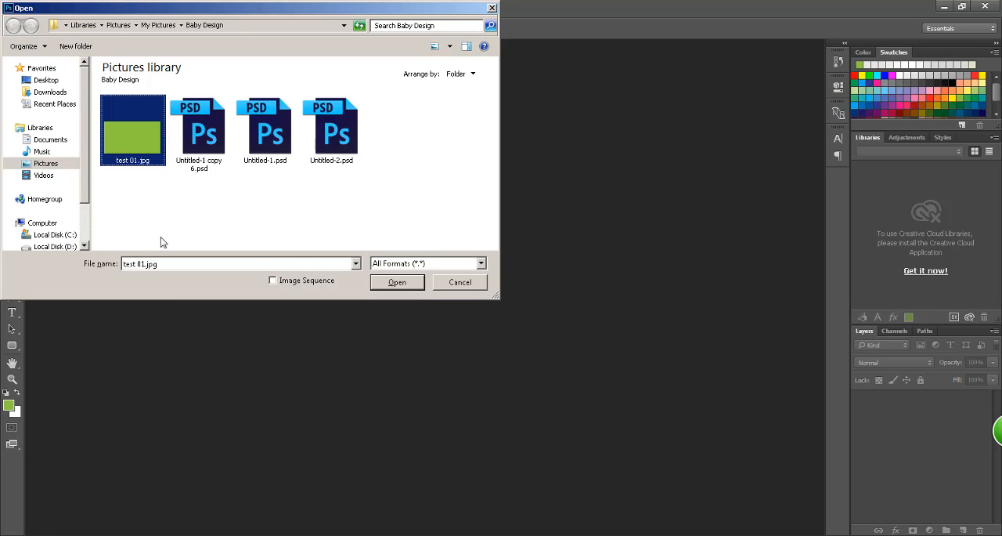
{"action": "left_click", "coordinate": [400, 284]}
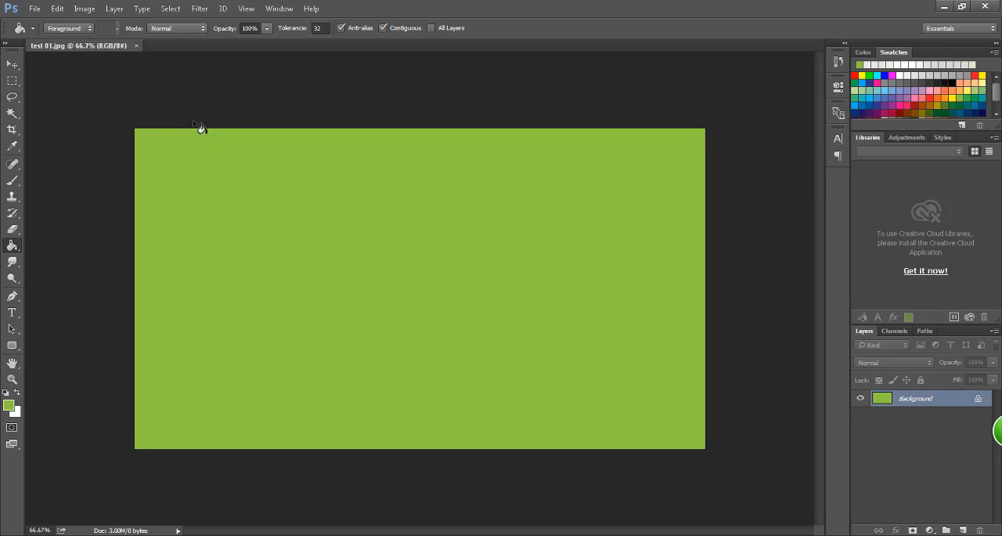
Step: Detach the test 01.jpg document into its own floating window
{"action": "left_click_drag", "start_coordinate": [114, 46], "coordinate": [261, 97]}
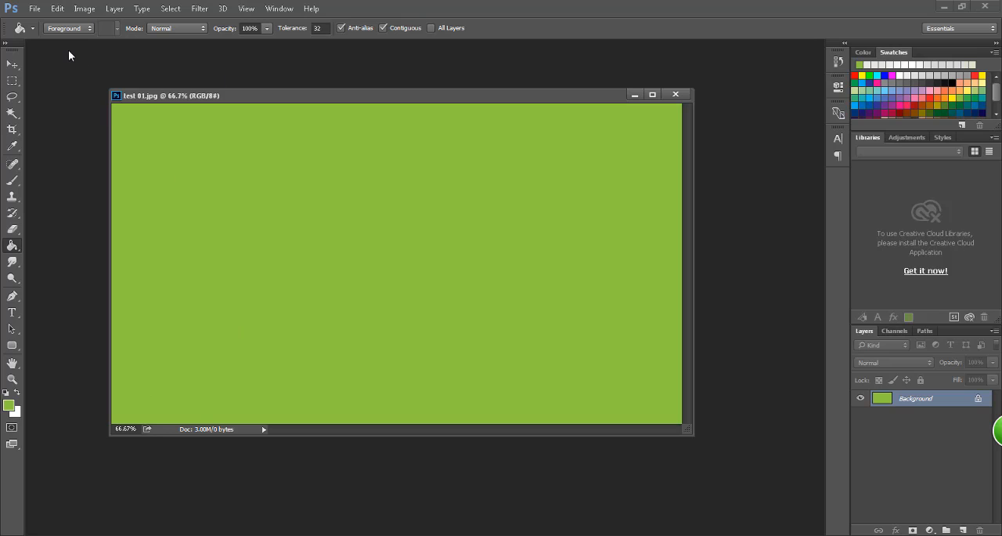
{"action": "left_click", "coordinate": [43, 10]}
{"action": "left_click", "coordinate": [43, 9]}
{"action": "left_click", "coordinate": [37, 9]}
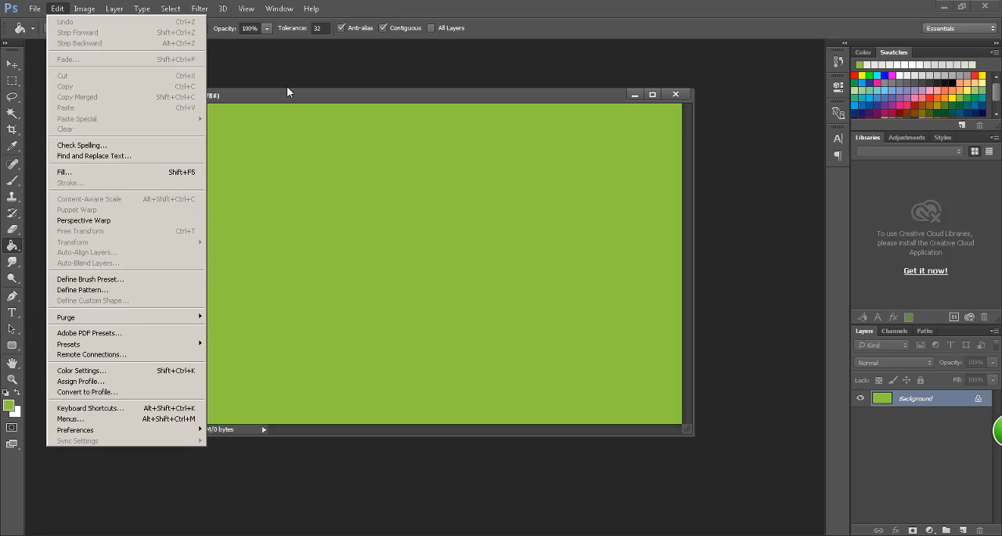
{"action": "left_click", "coordinate": [290, 91]}
Step: Enlarge the floating test 01.jpg window so a margin surrounds the image, and reposition it in the workspace
{"action": "left_click_drag", "start_coordinate": [293, 99], "coordinate": [328, 104]}
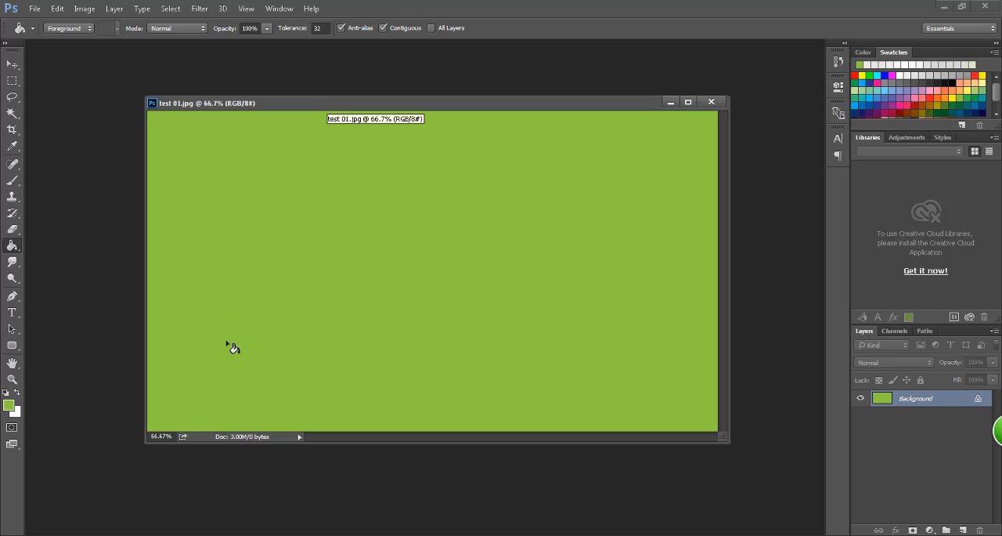
{"action": "mouse_move", "coordinate": [425, 108]}
{"action": "left_mouse_down"}
{"action": "mouse_move", "coordinate": [408, 116]}
{"action": "mouse_move", "coordinate": [424, 104]}
{"action": "left_mouse_up"}
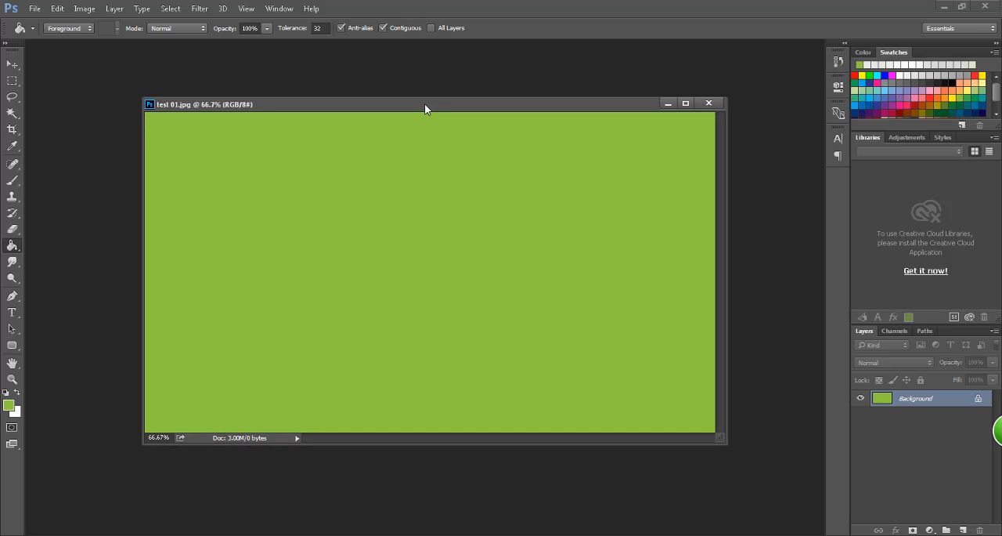
{"action": "left_click_drag", "start_coordinate": [725, 440], "coordinate": [763, 471]}
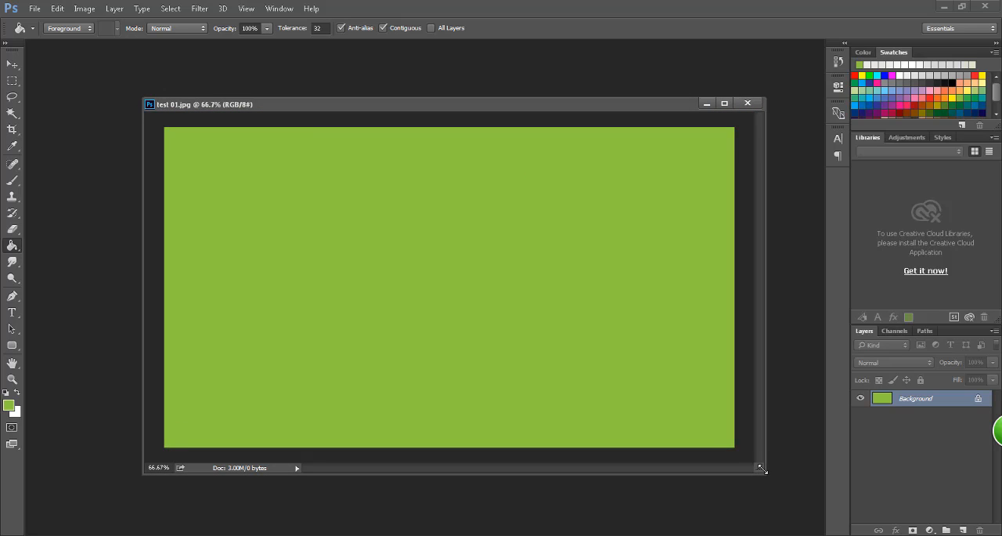
{"action": "left_click_drag", "start_coordinate": [303, 105], "coordinate": [303, 102]}
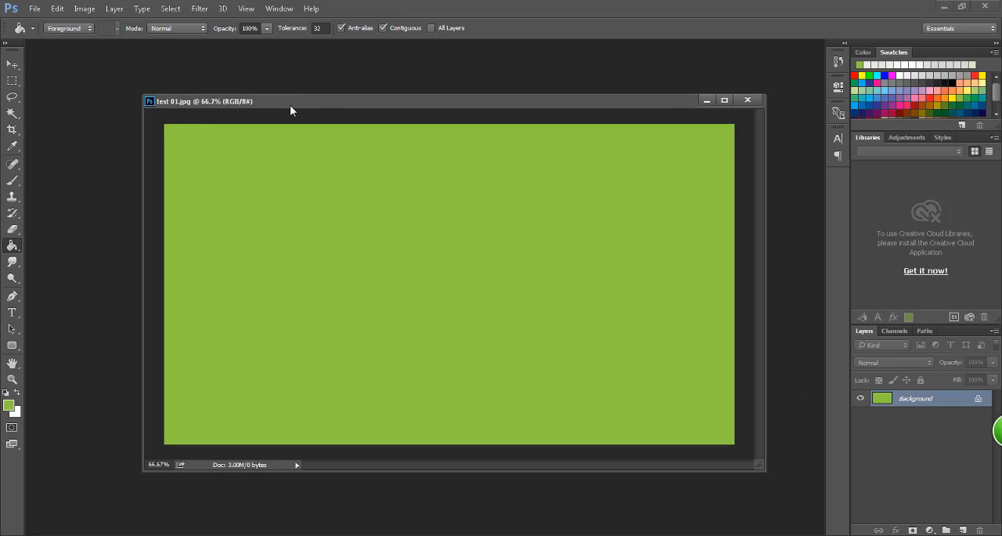
{"action": "left_click_drag", "start_coordinate": [291, 105], "coordinate": [272, 100]}
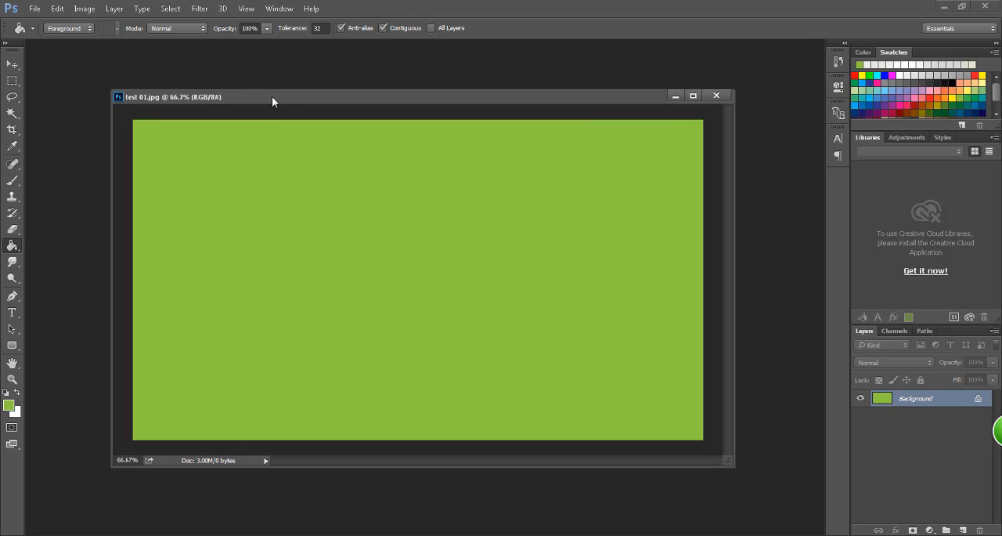